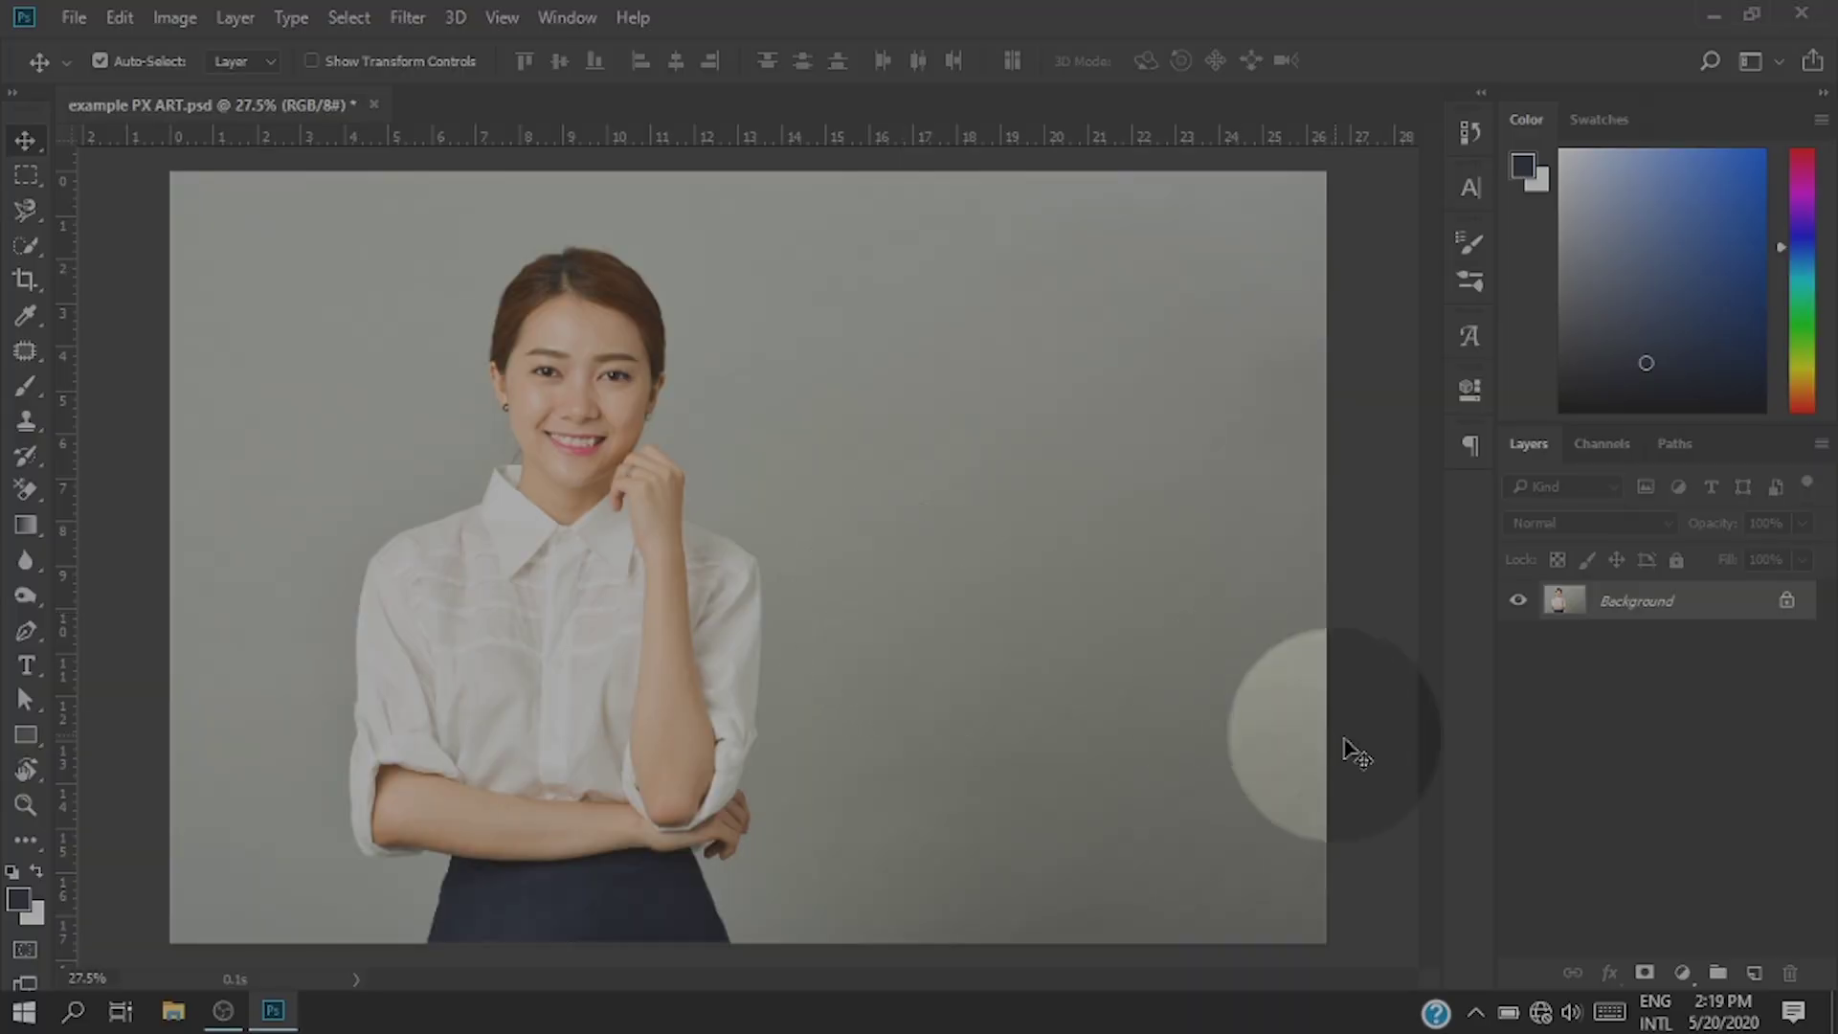
Step: Try a Hue/Saturation adjustment layer over the photo with Hue at -6, and delete the layer
click(1683, 972)
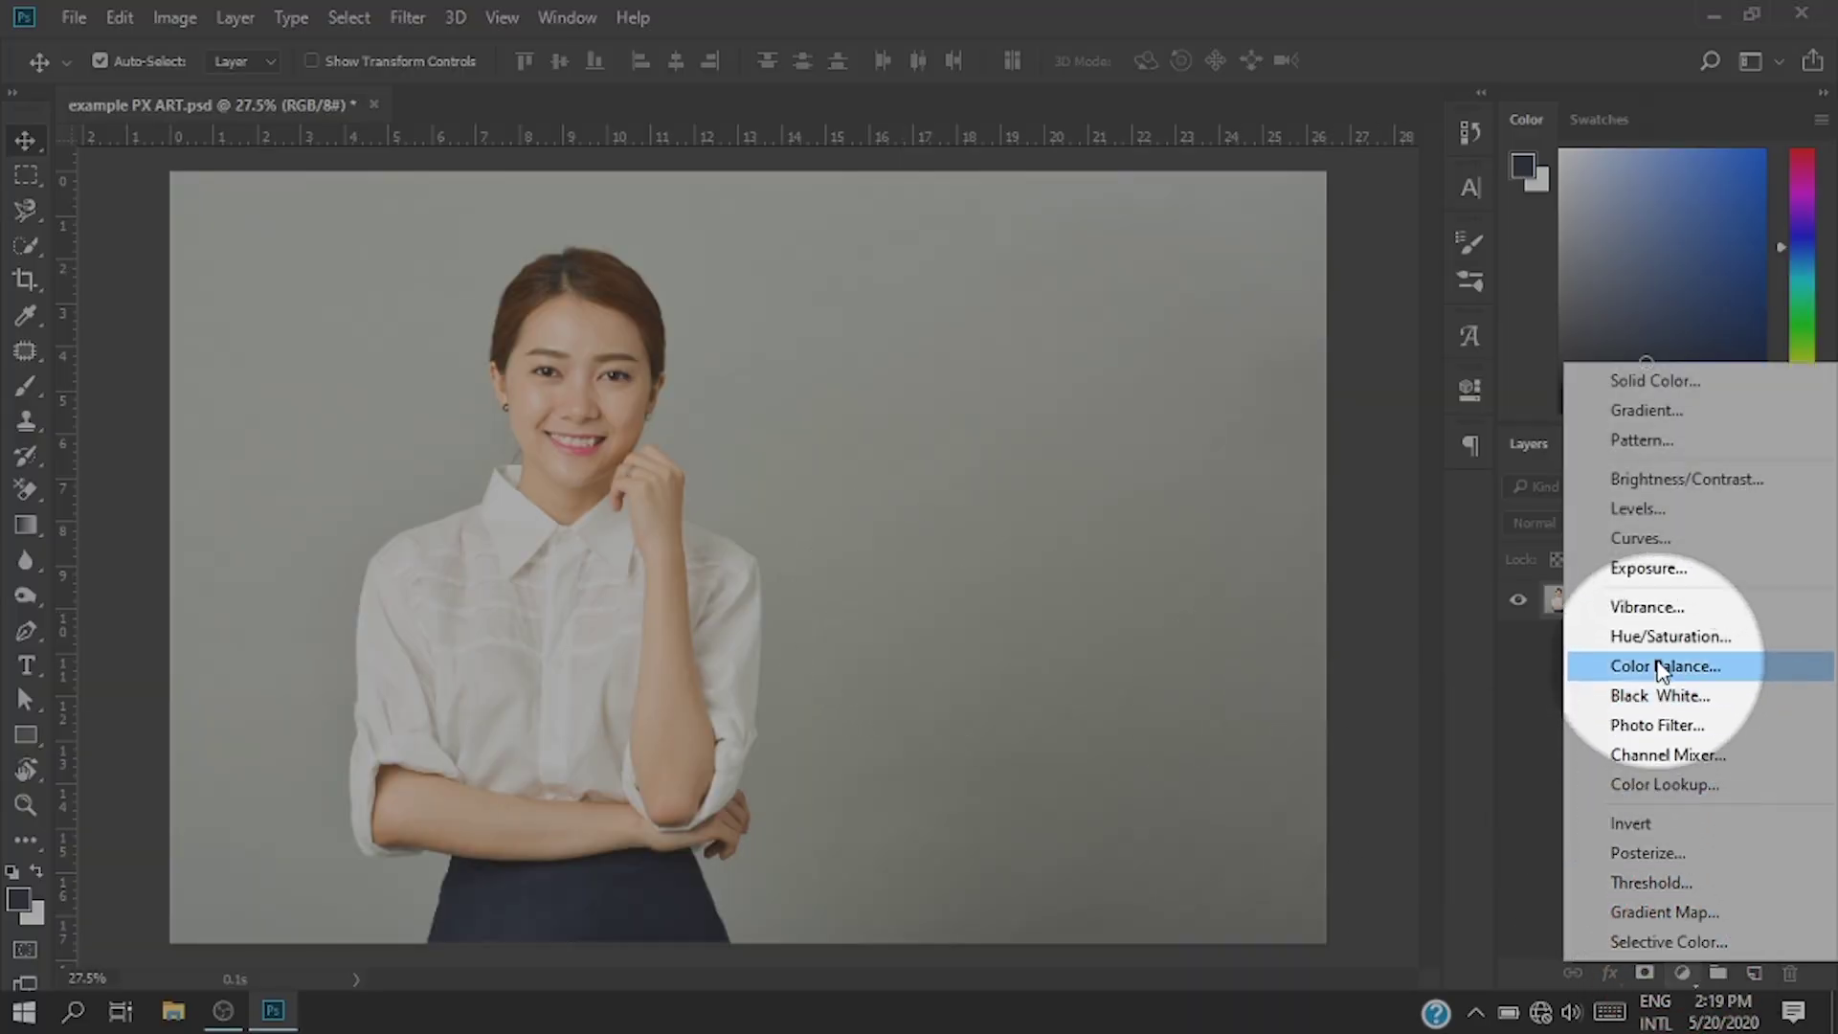
click(1618, 636)
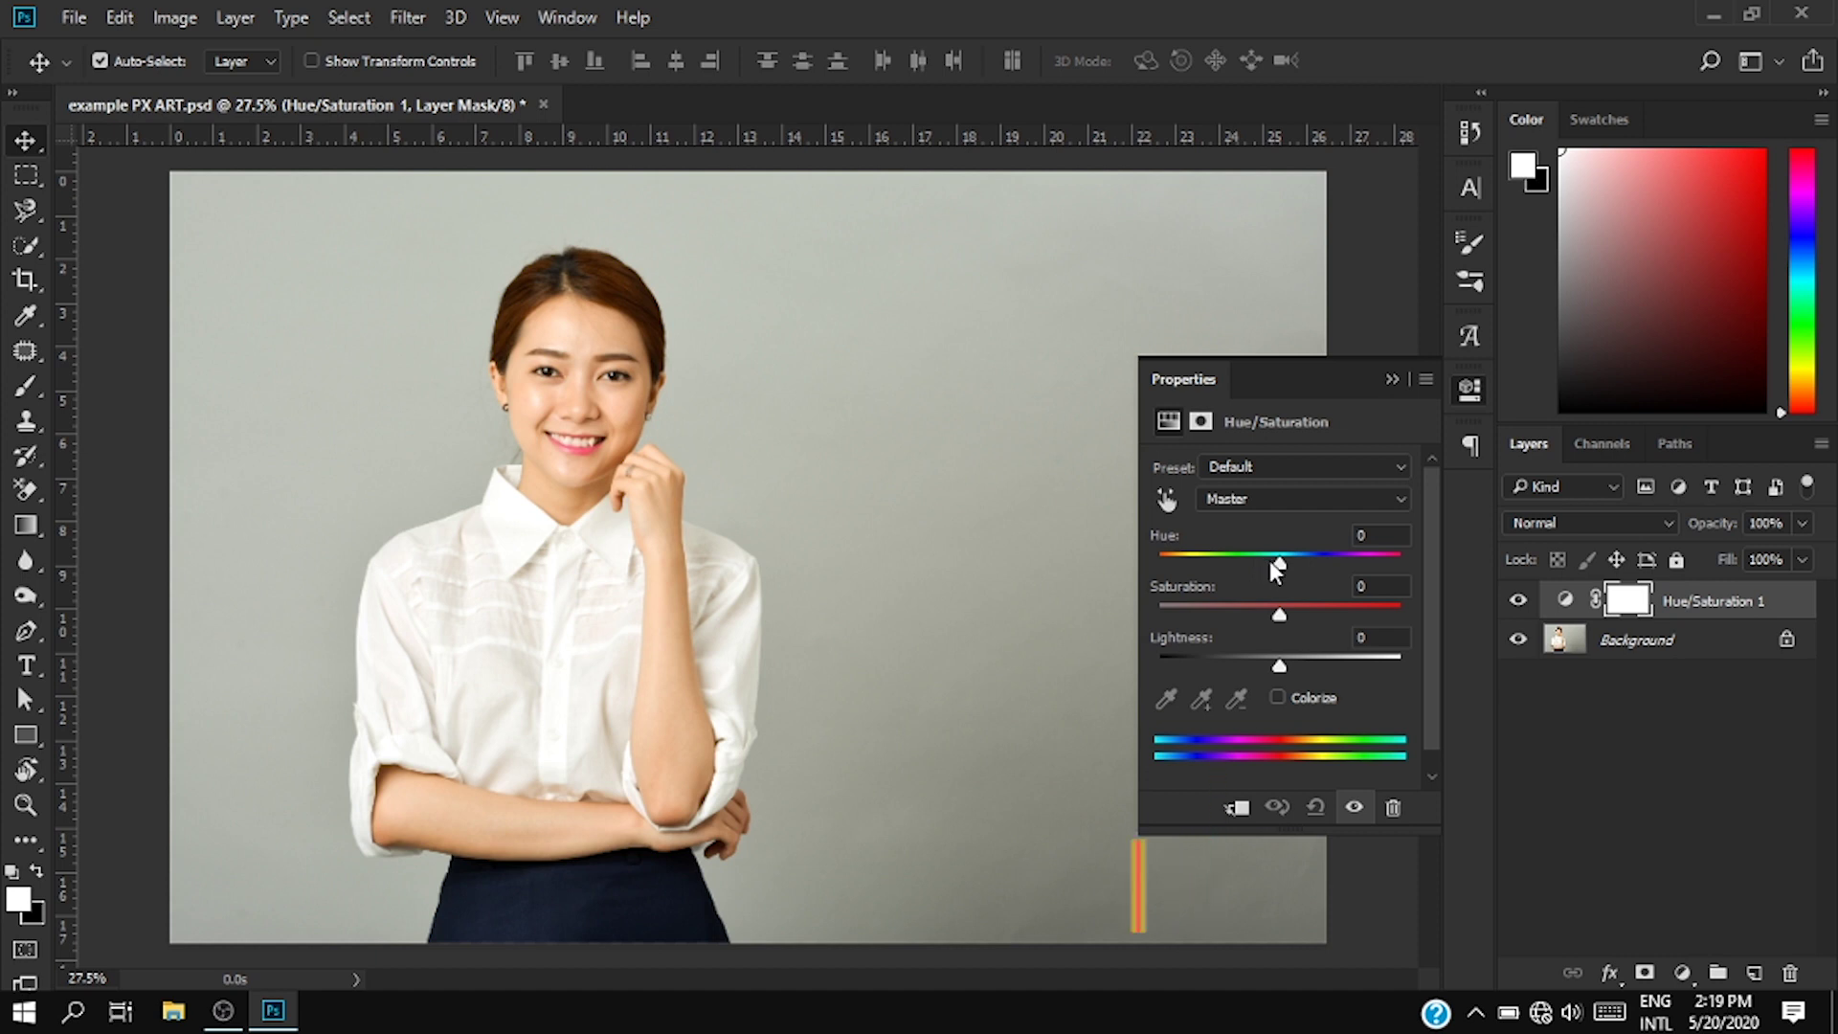
mouse_move(1269, 563)
mouse_down()
mouse_move(1210, 564)
mouse_move(1346, 563)
mouse_move(1229, 562)
mouse_move(1271, 564)
mouse_up()
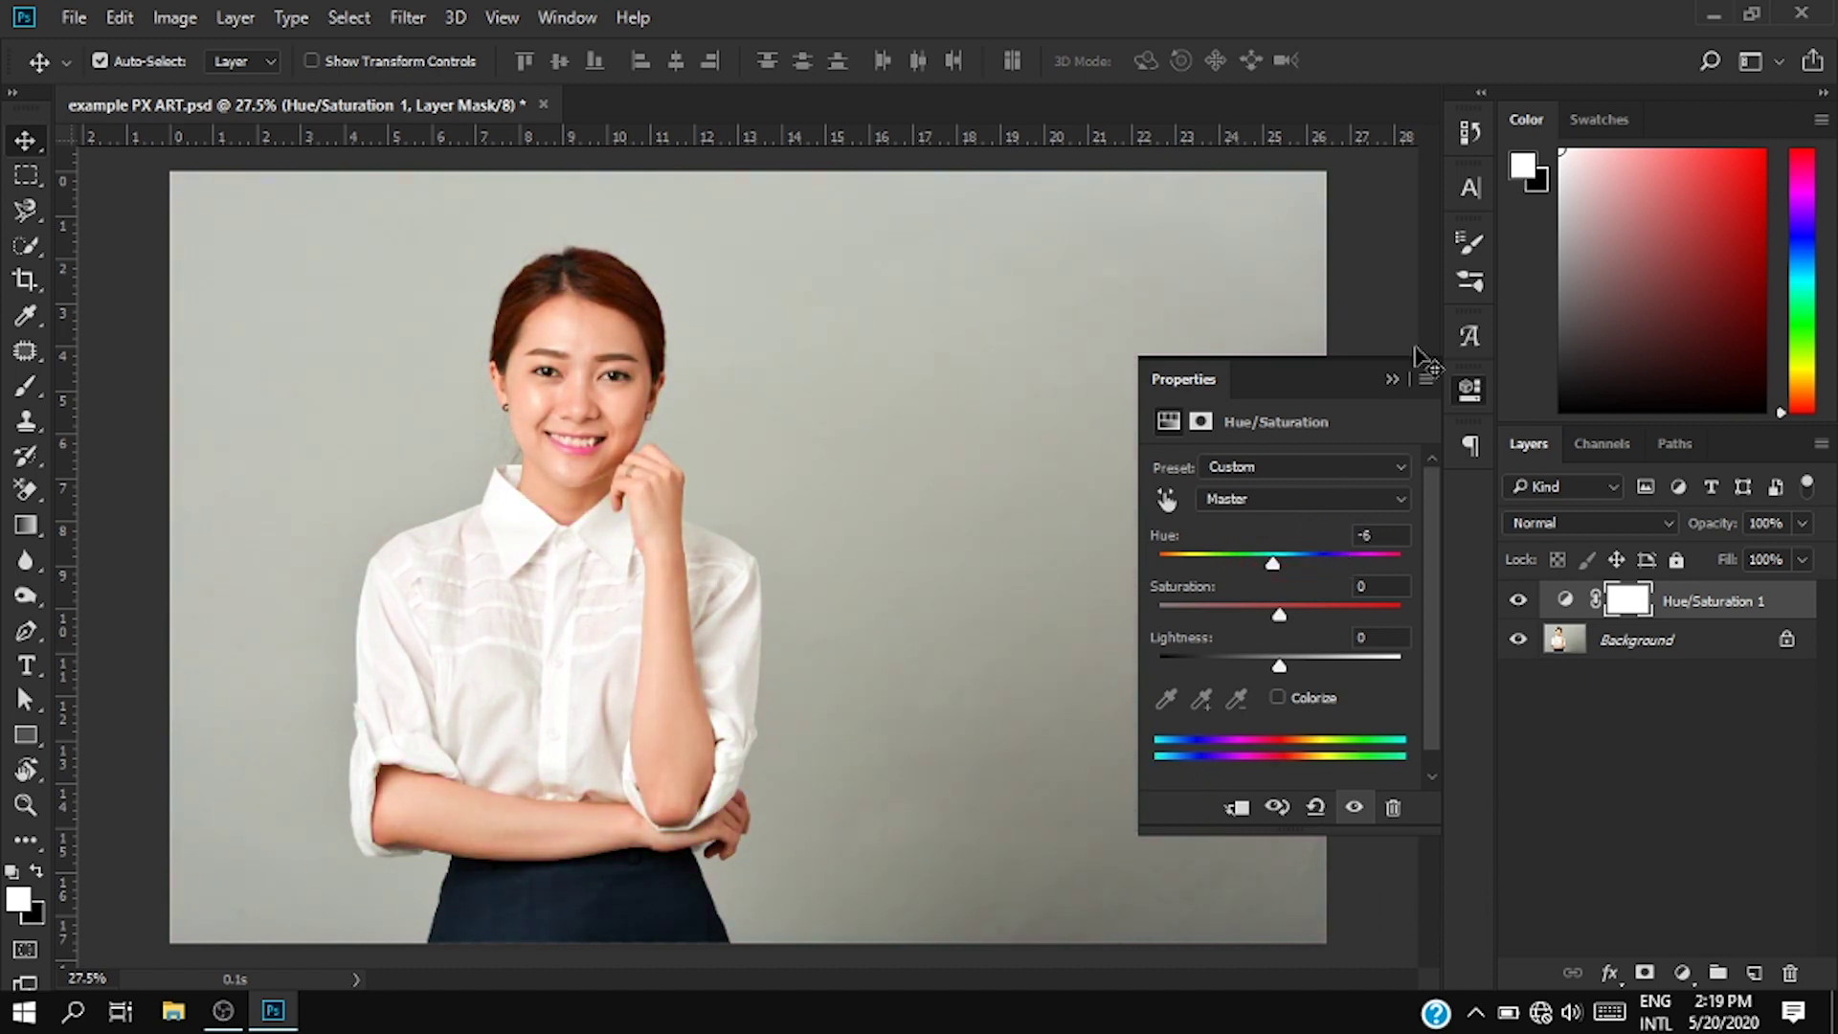
click(1390, 377)
drag(1750, 606, 1789, 973)
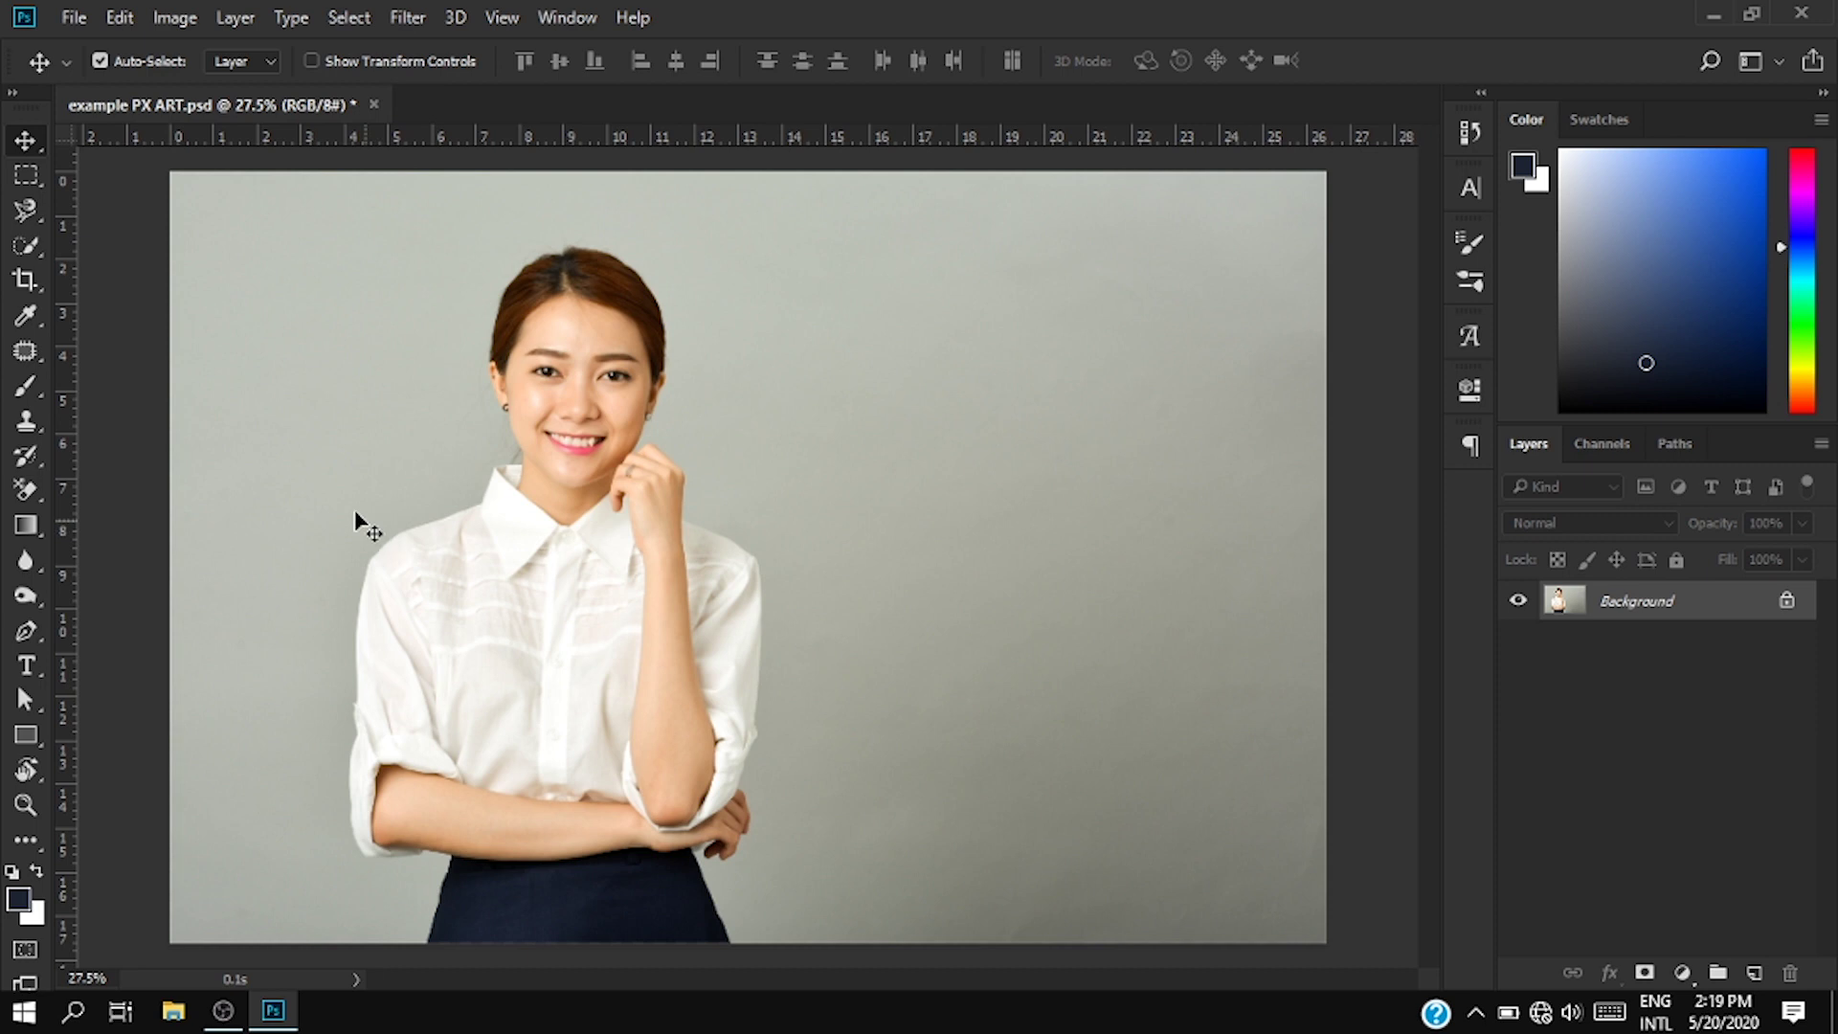
Step: Load the shirt selection from the Alpha 4 channel, return to the layers and activate the Move tool
click(33, 243)
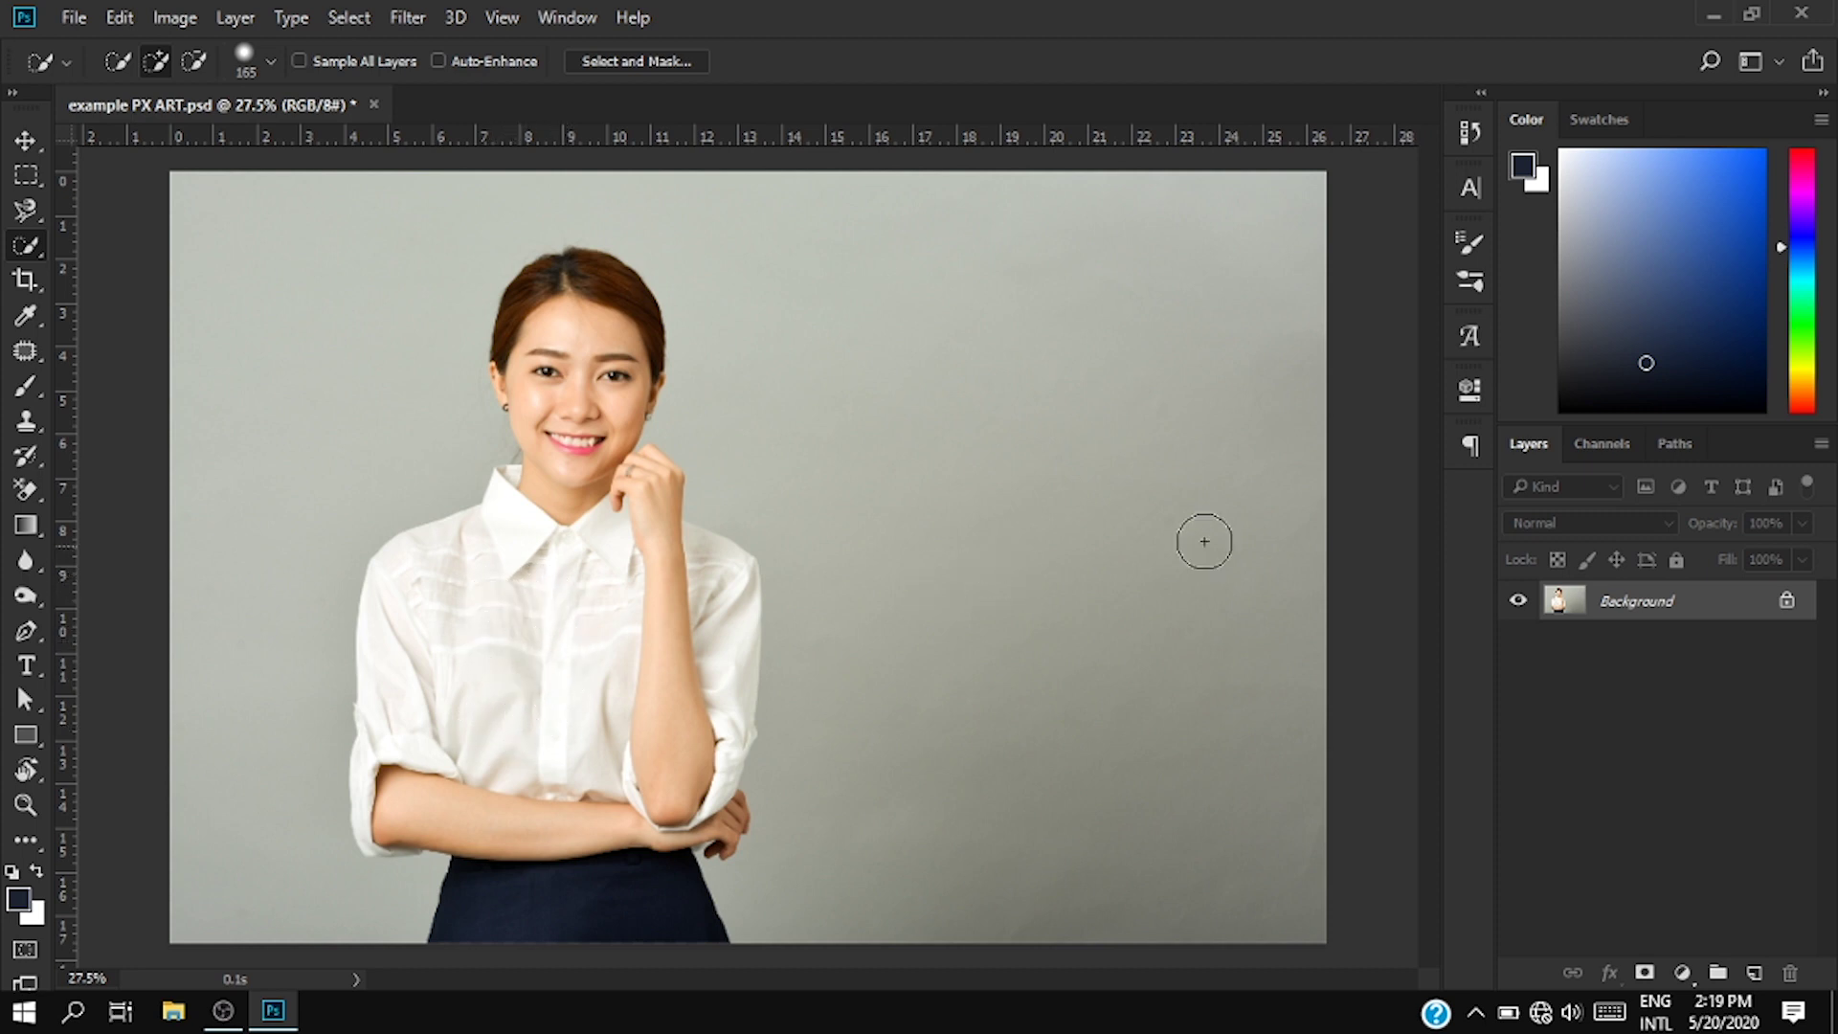
click(1596, 444)
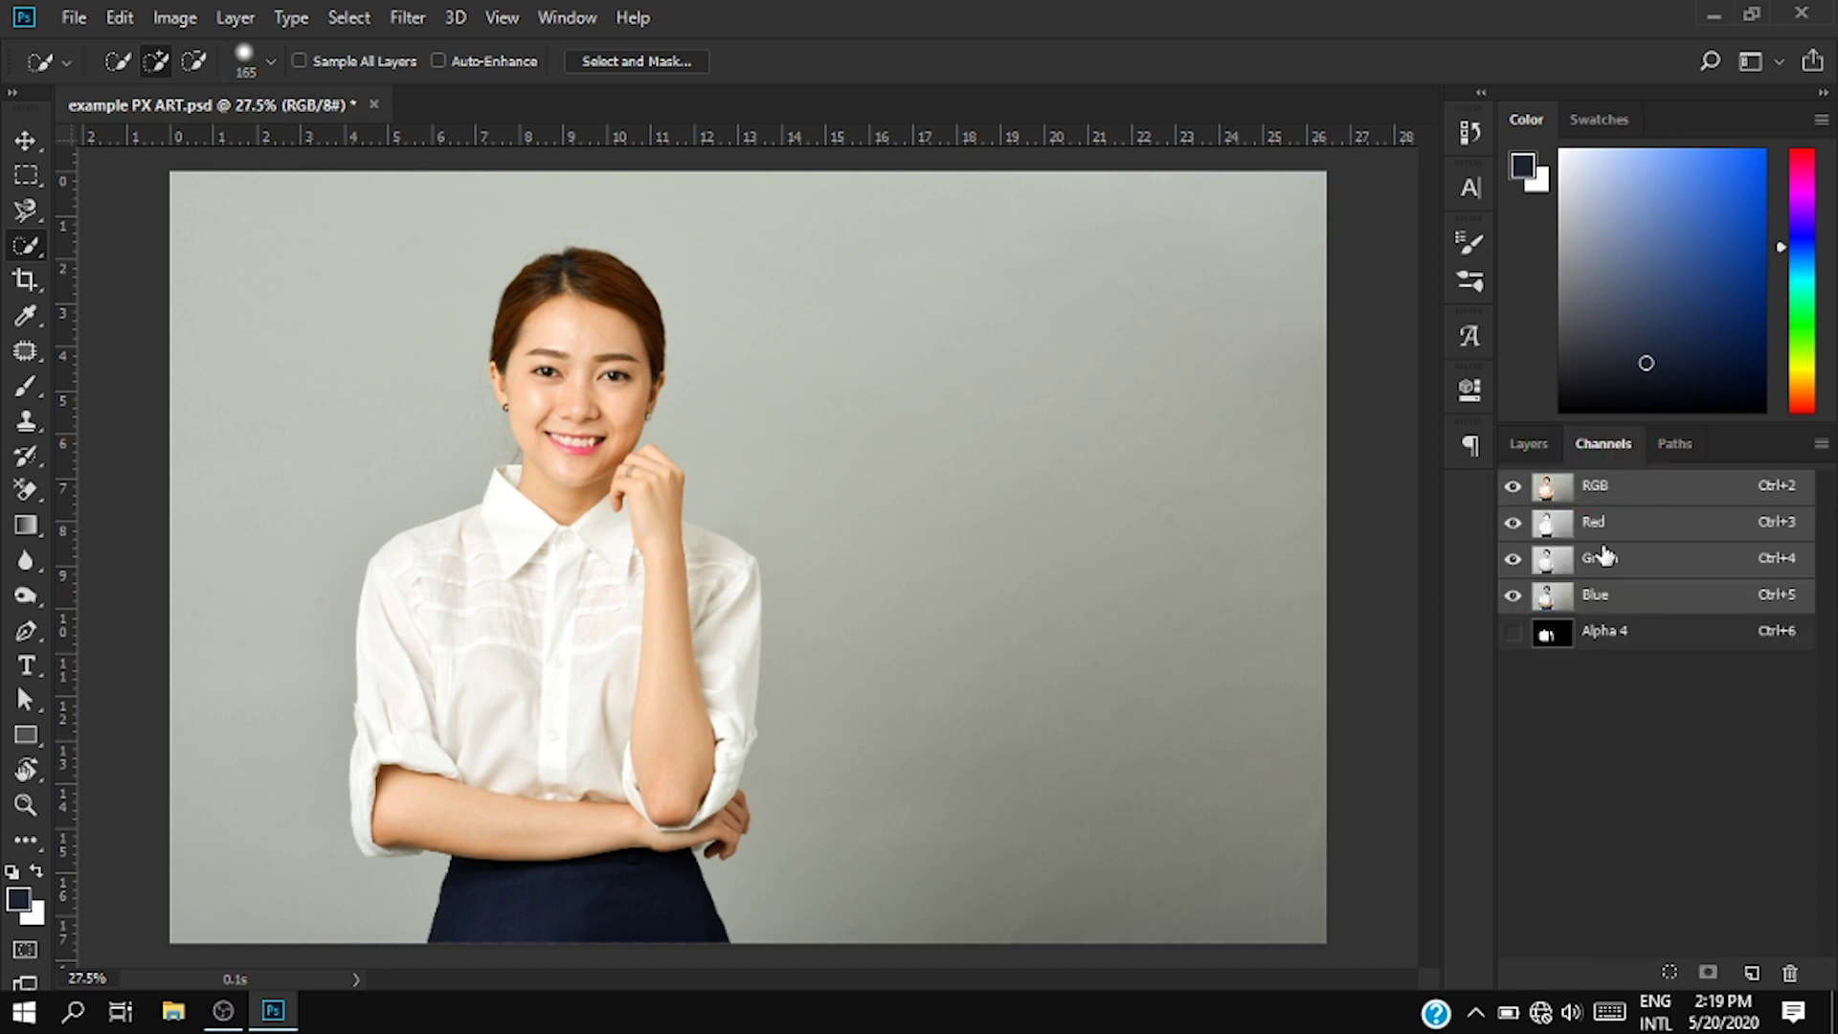
ctrl+click(1553, 636)
click(1530, 444)
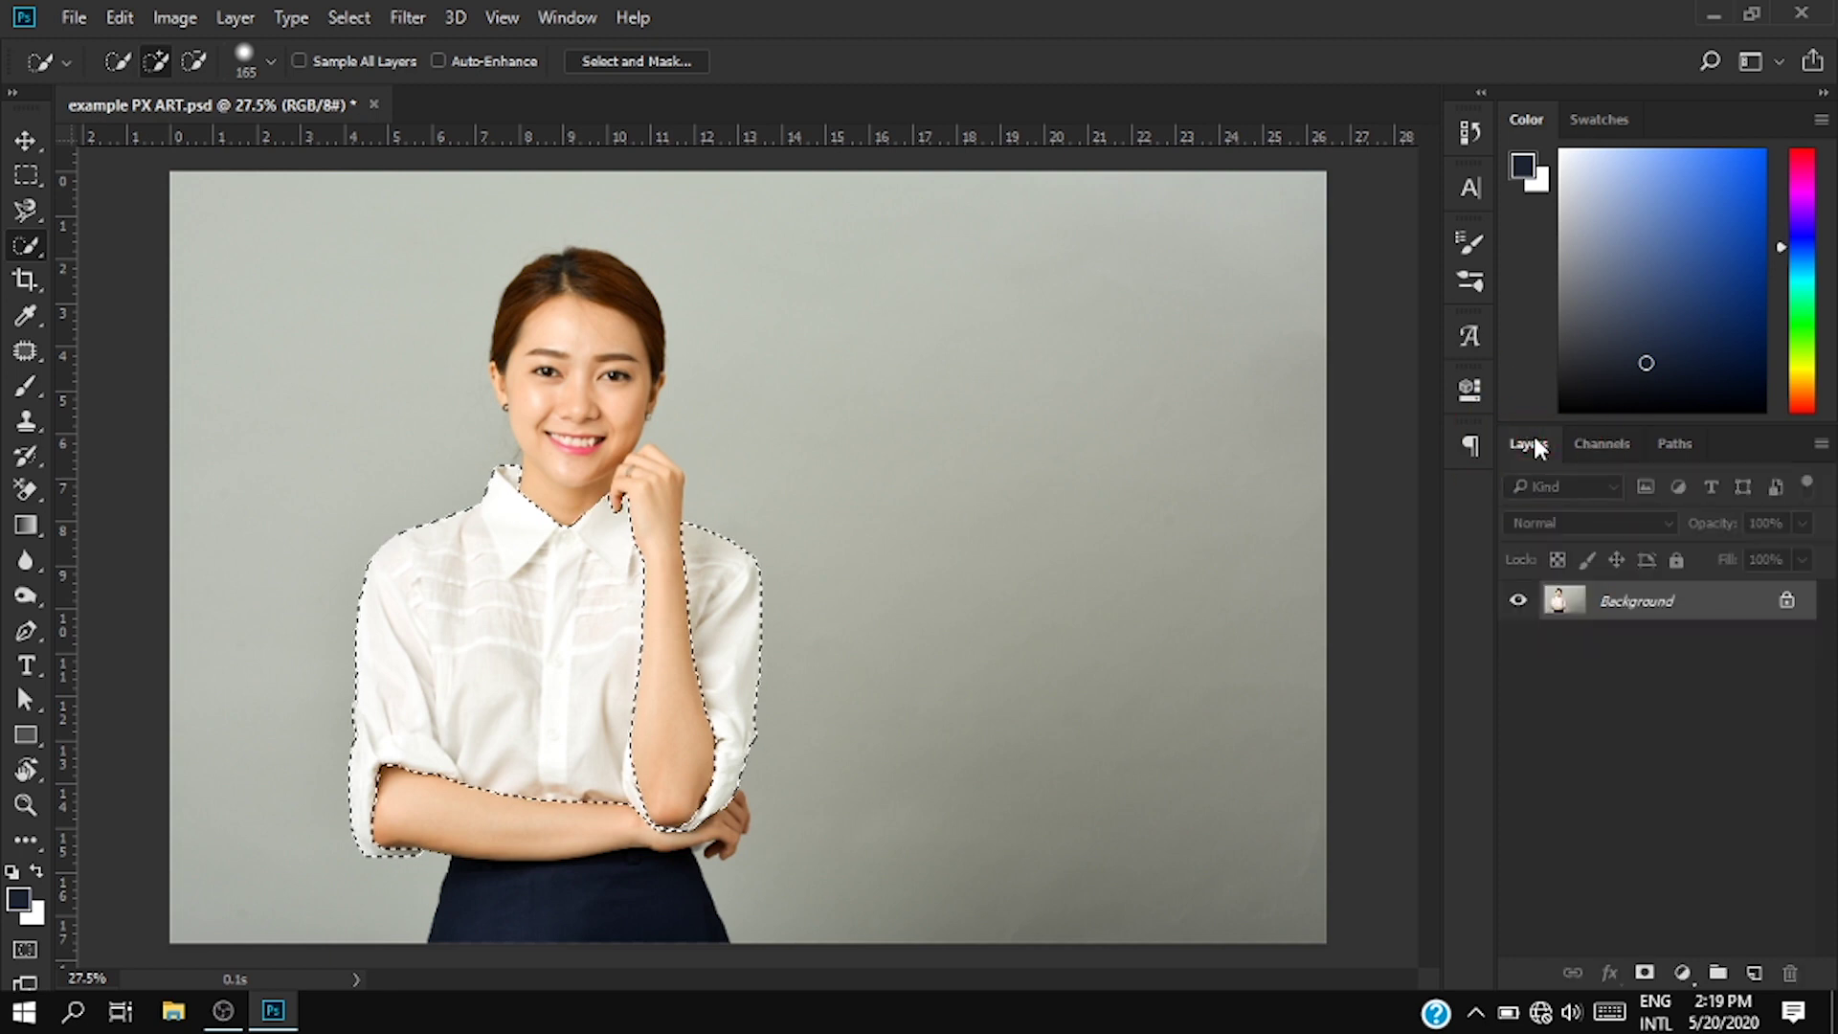
key(v)
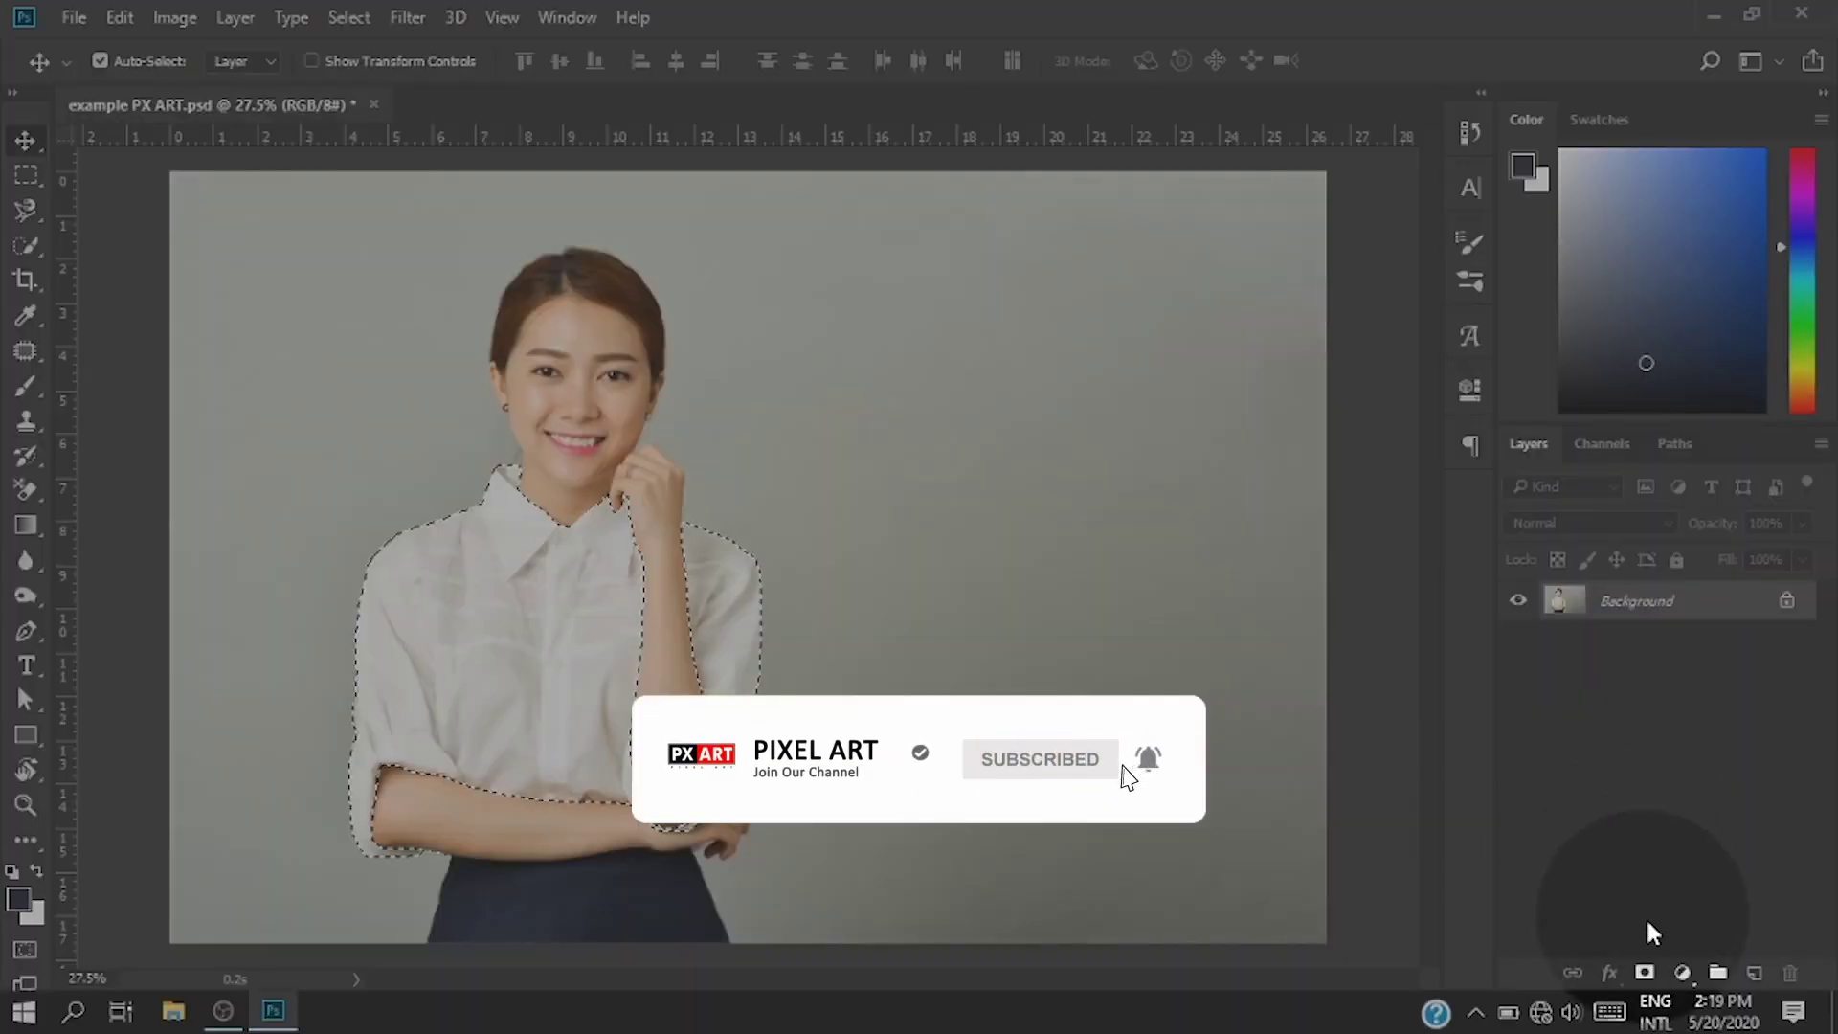
Step: Fill the selected shirt with a light blue 73dcff Solid Color layer and set its blend mode to Multiply
click(1682, 973)
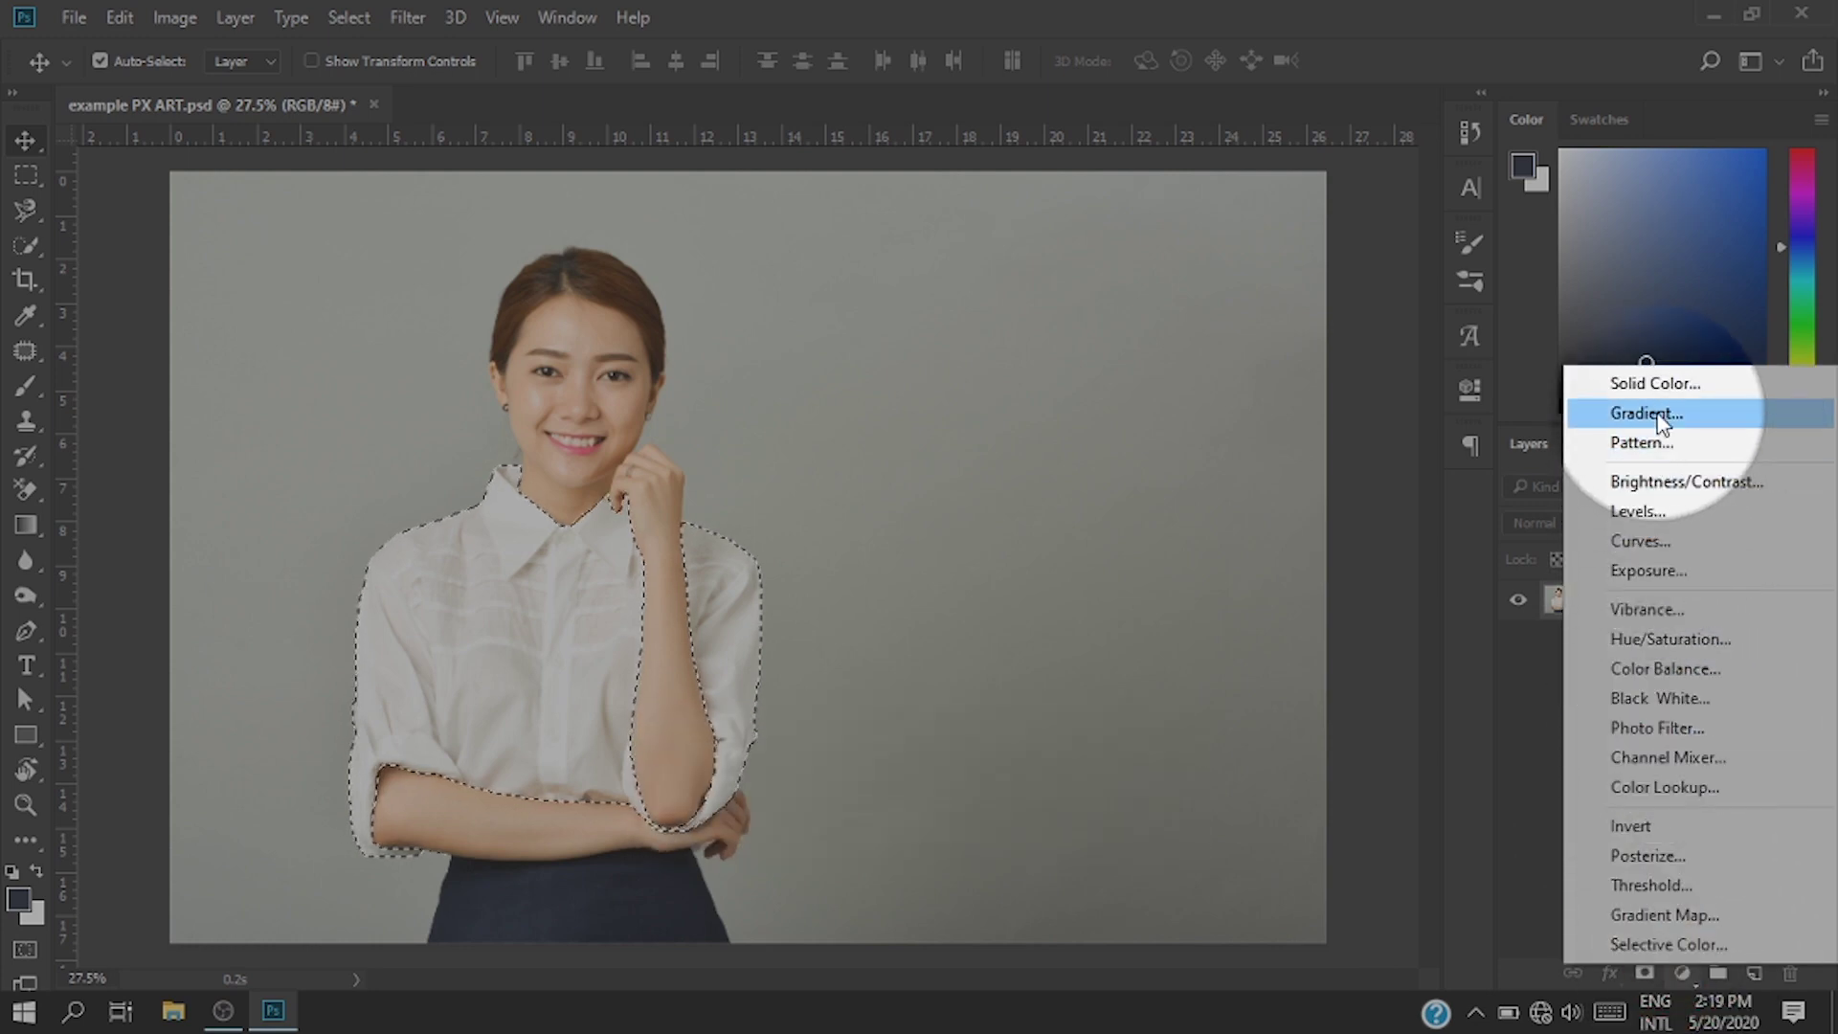
click(1656, 381)
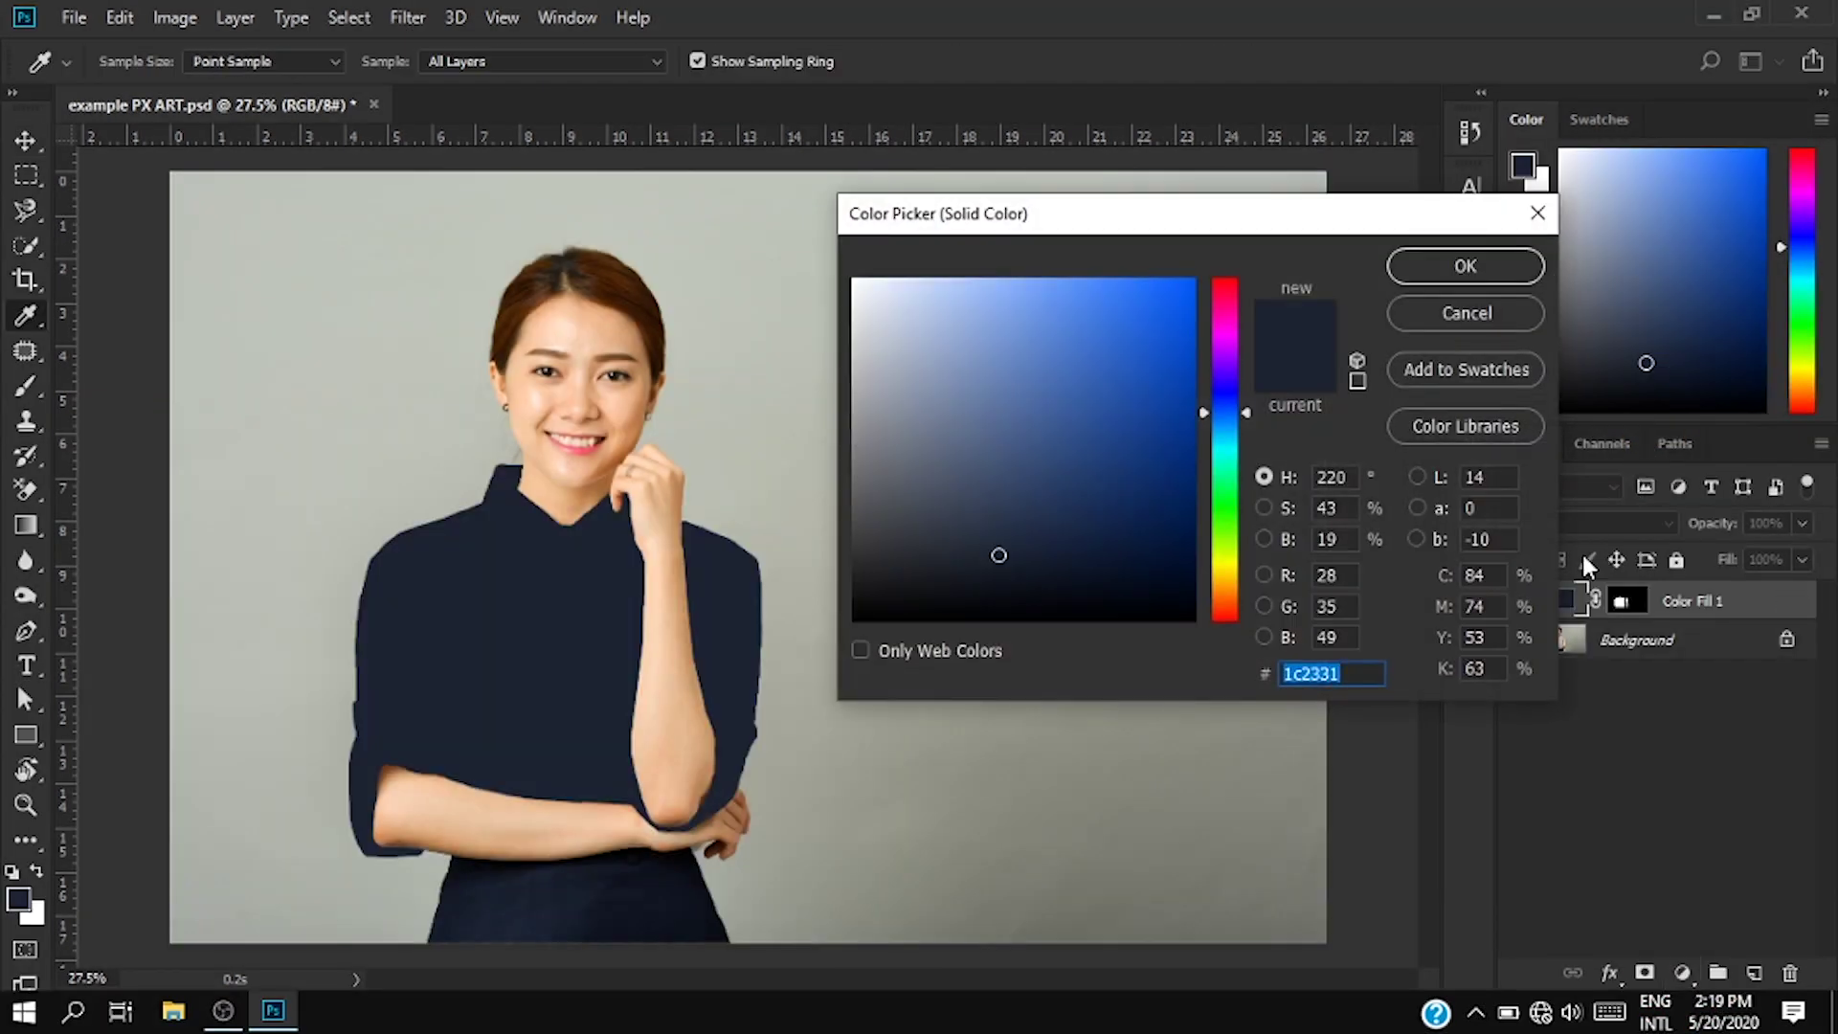
mouse_move(1016, 284)
mouse_down()
mouse_move(1034, 263)
mouse_move(1042, 279)
mouse_up()
drag(1240, 417, 1241, 435)
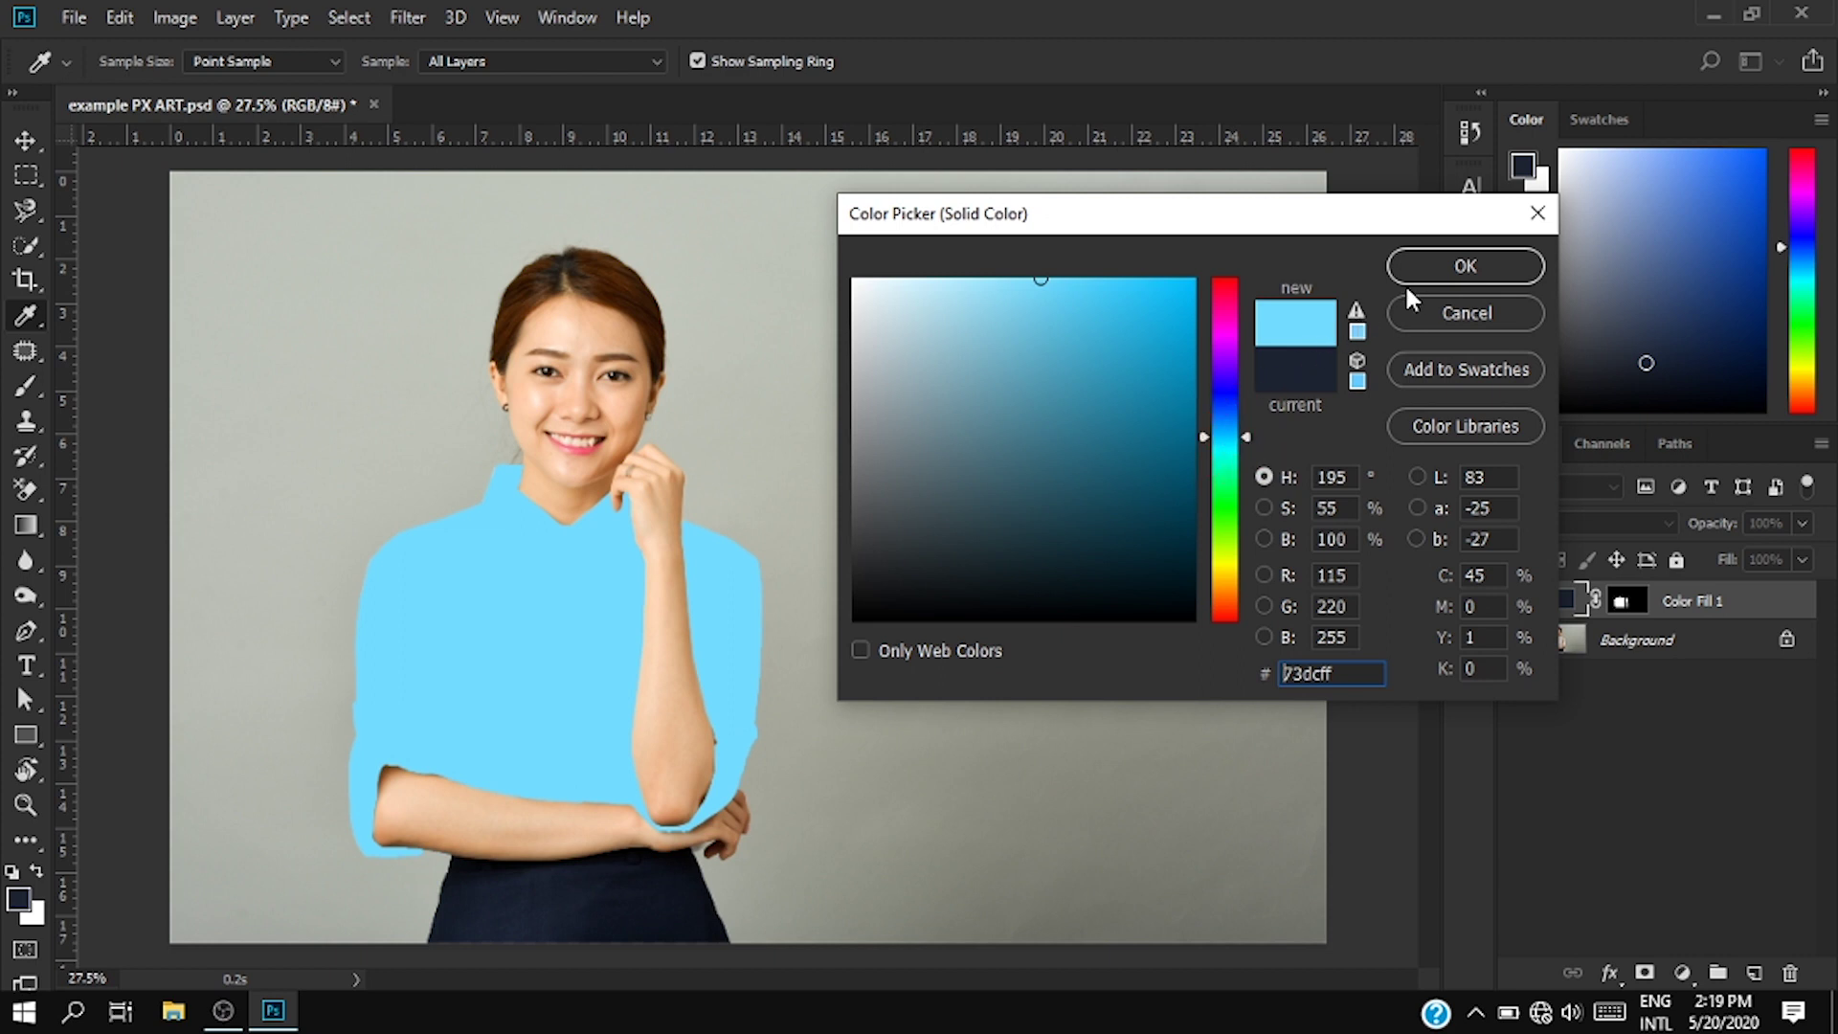
click(1438, 268)
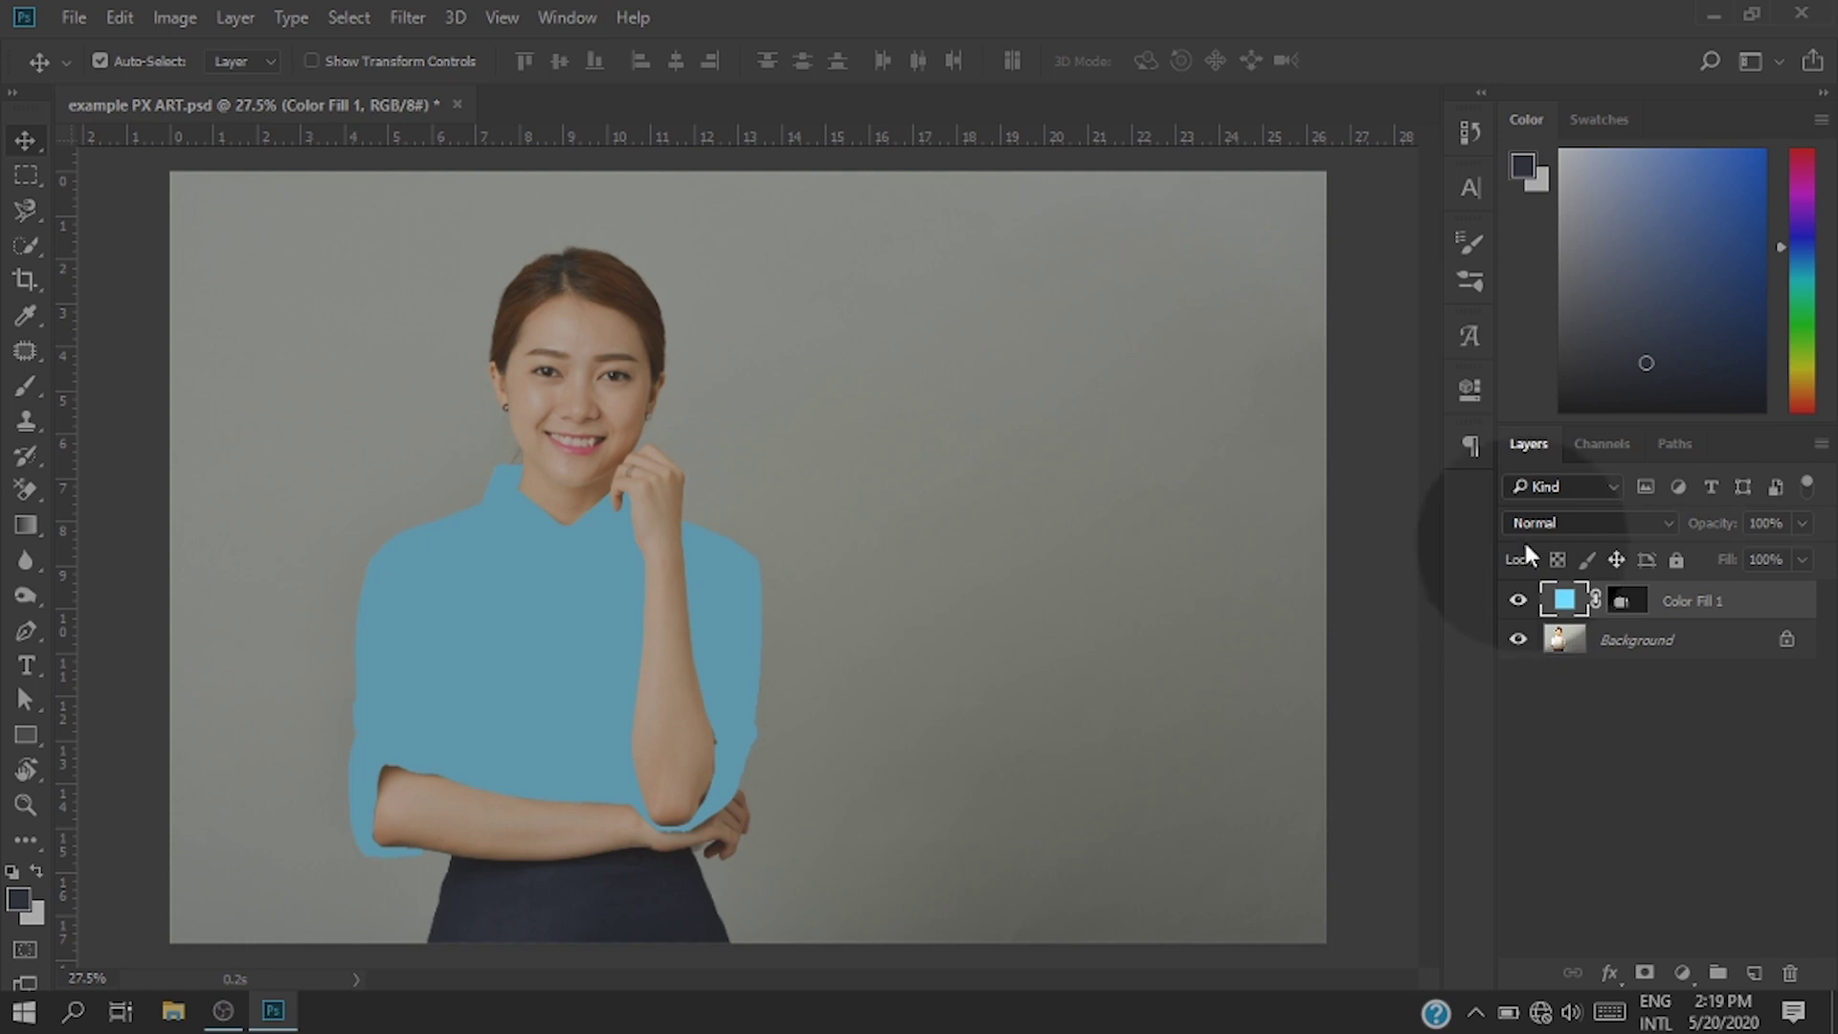
click(1548, 526)
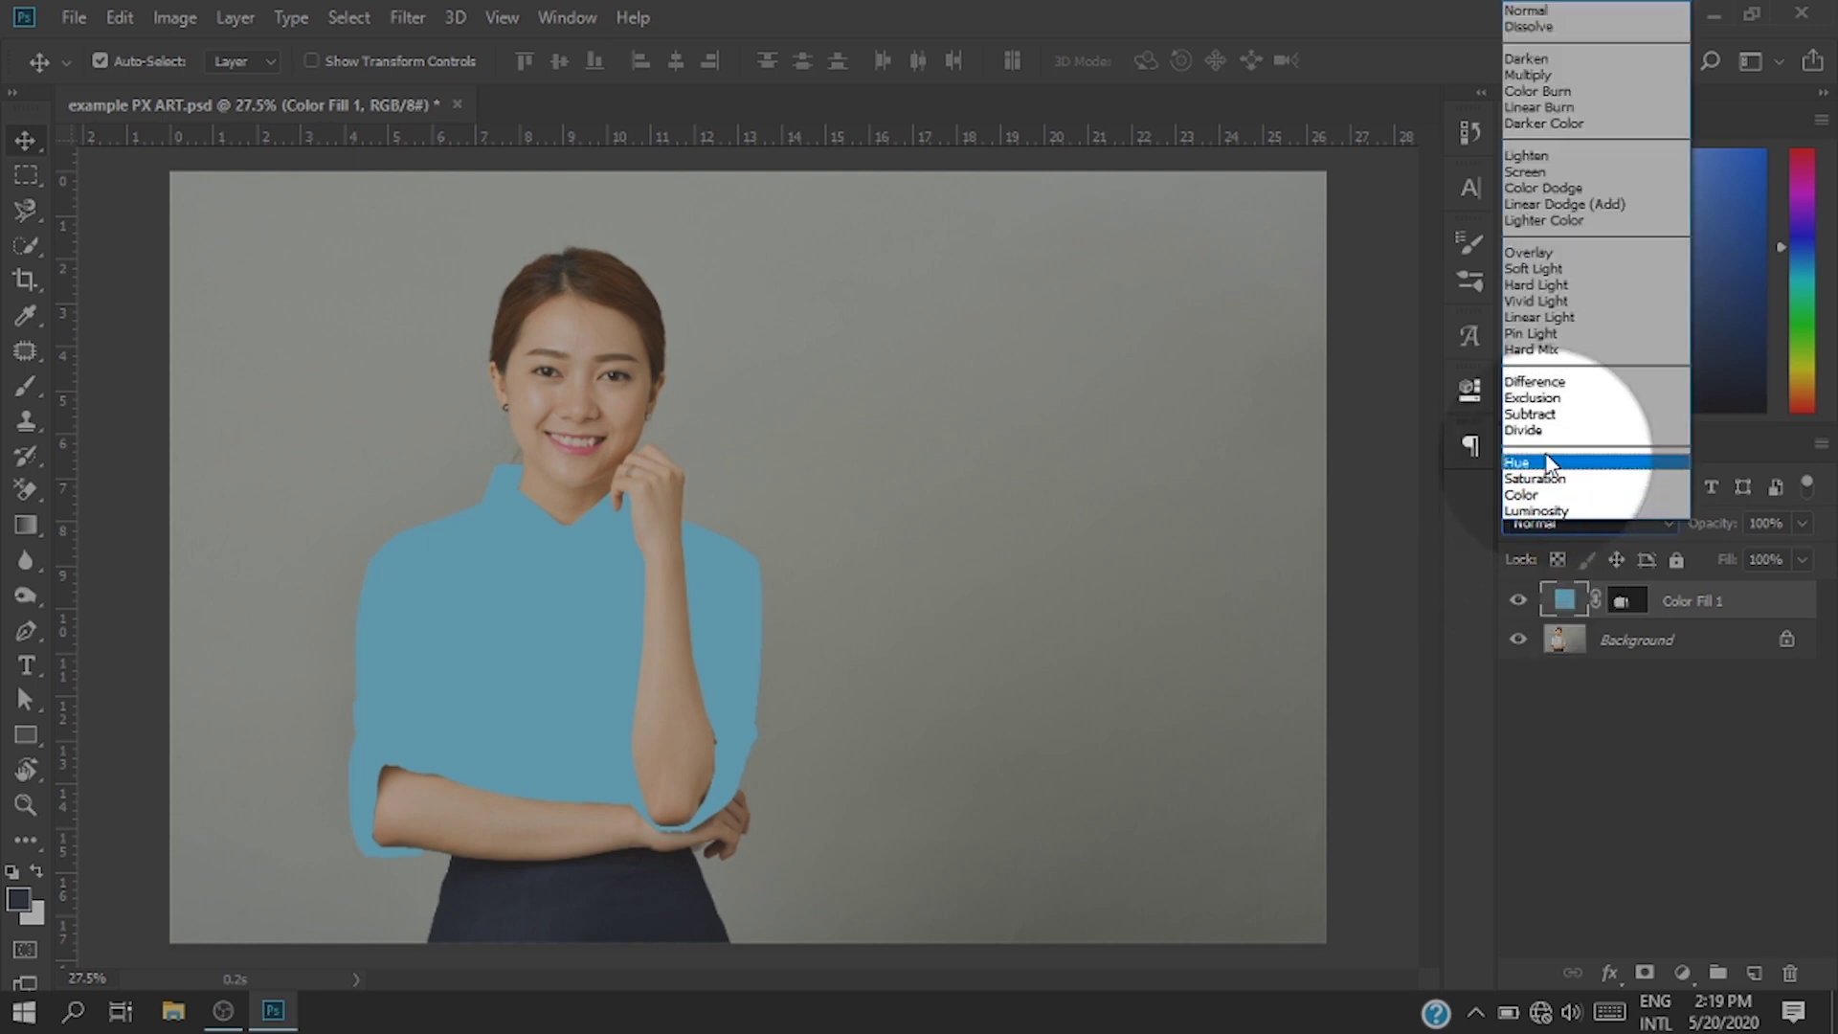
click(1543, 75)
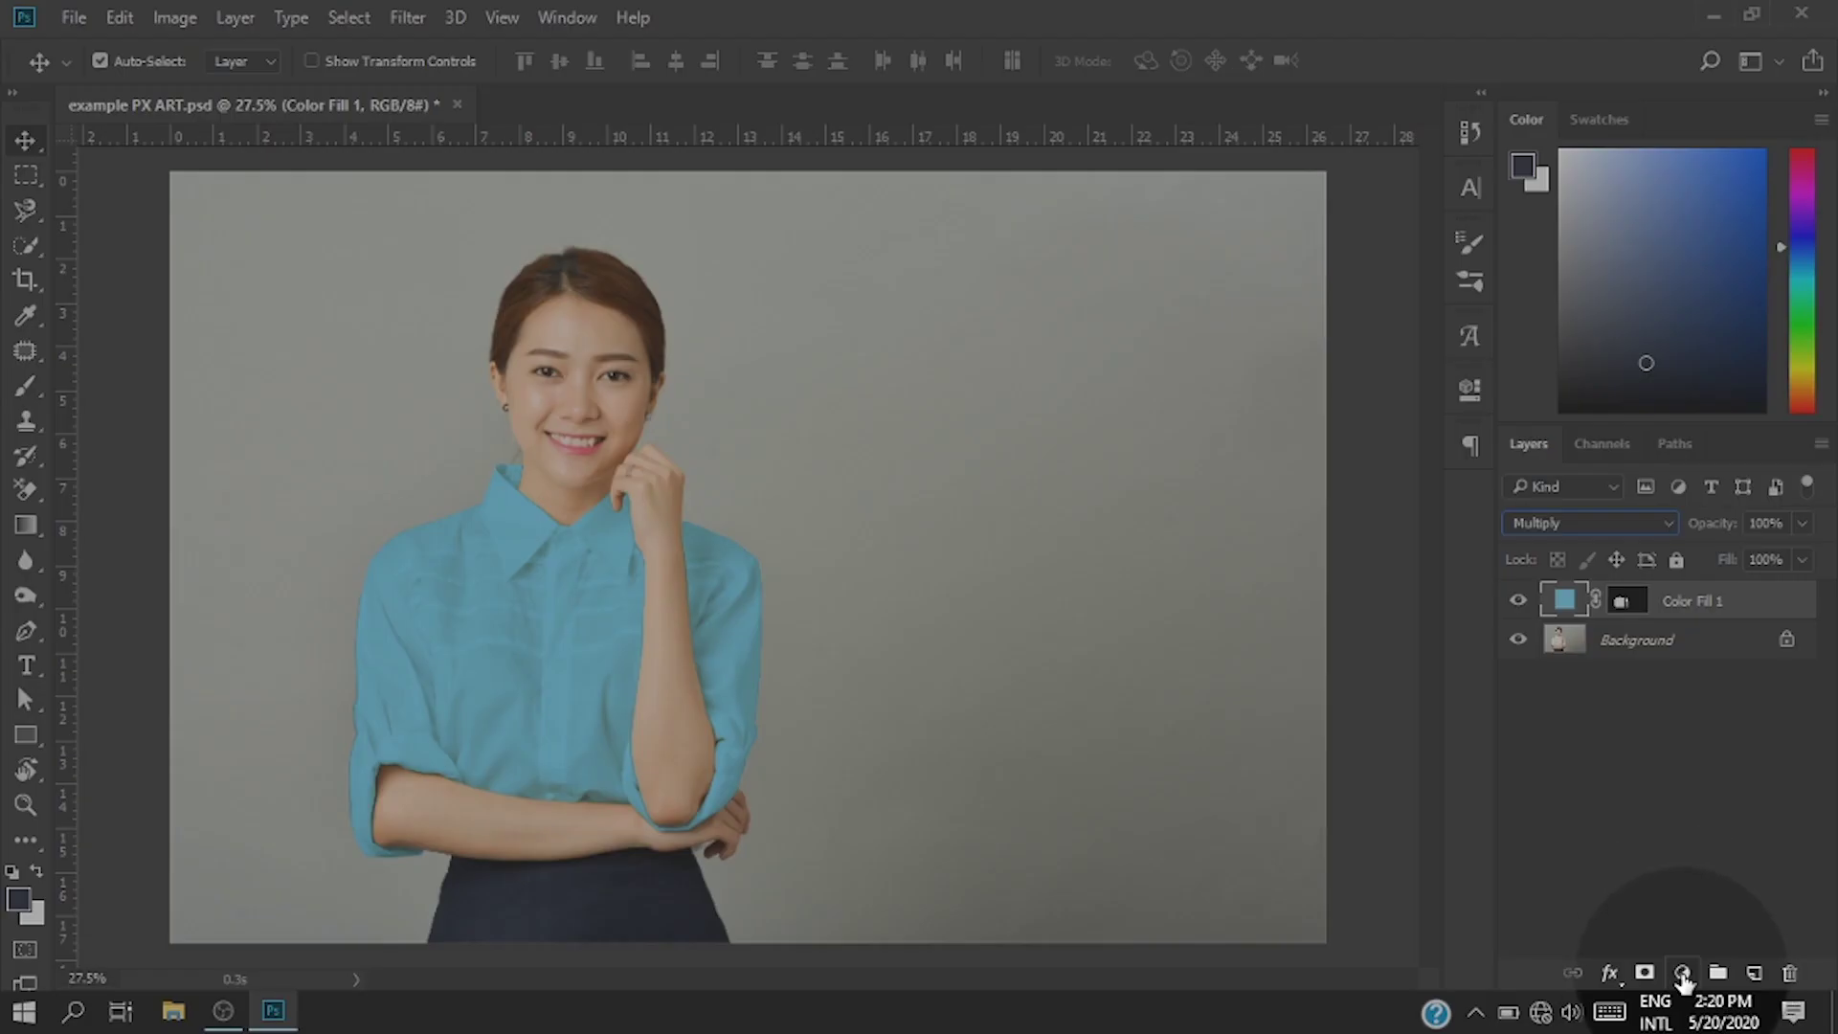
Step: Group the colour fill with a new Curves adjustment layer and move the fill's shirt mask onto the group
click(1682, 975)
click(1639, 544)
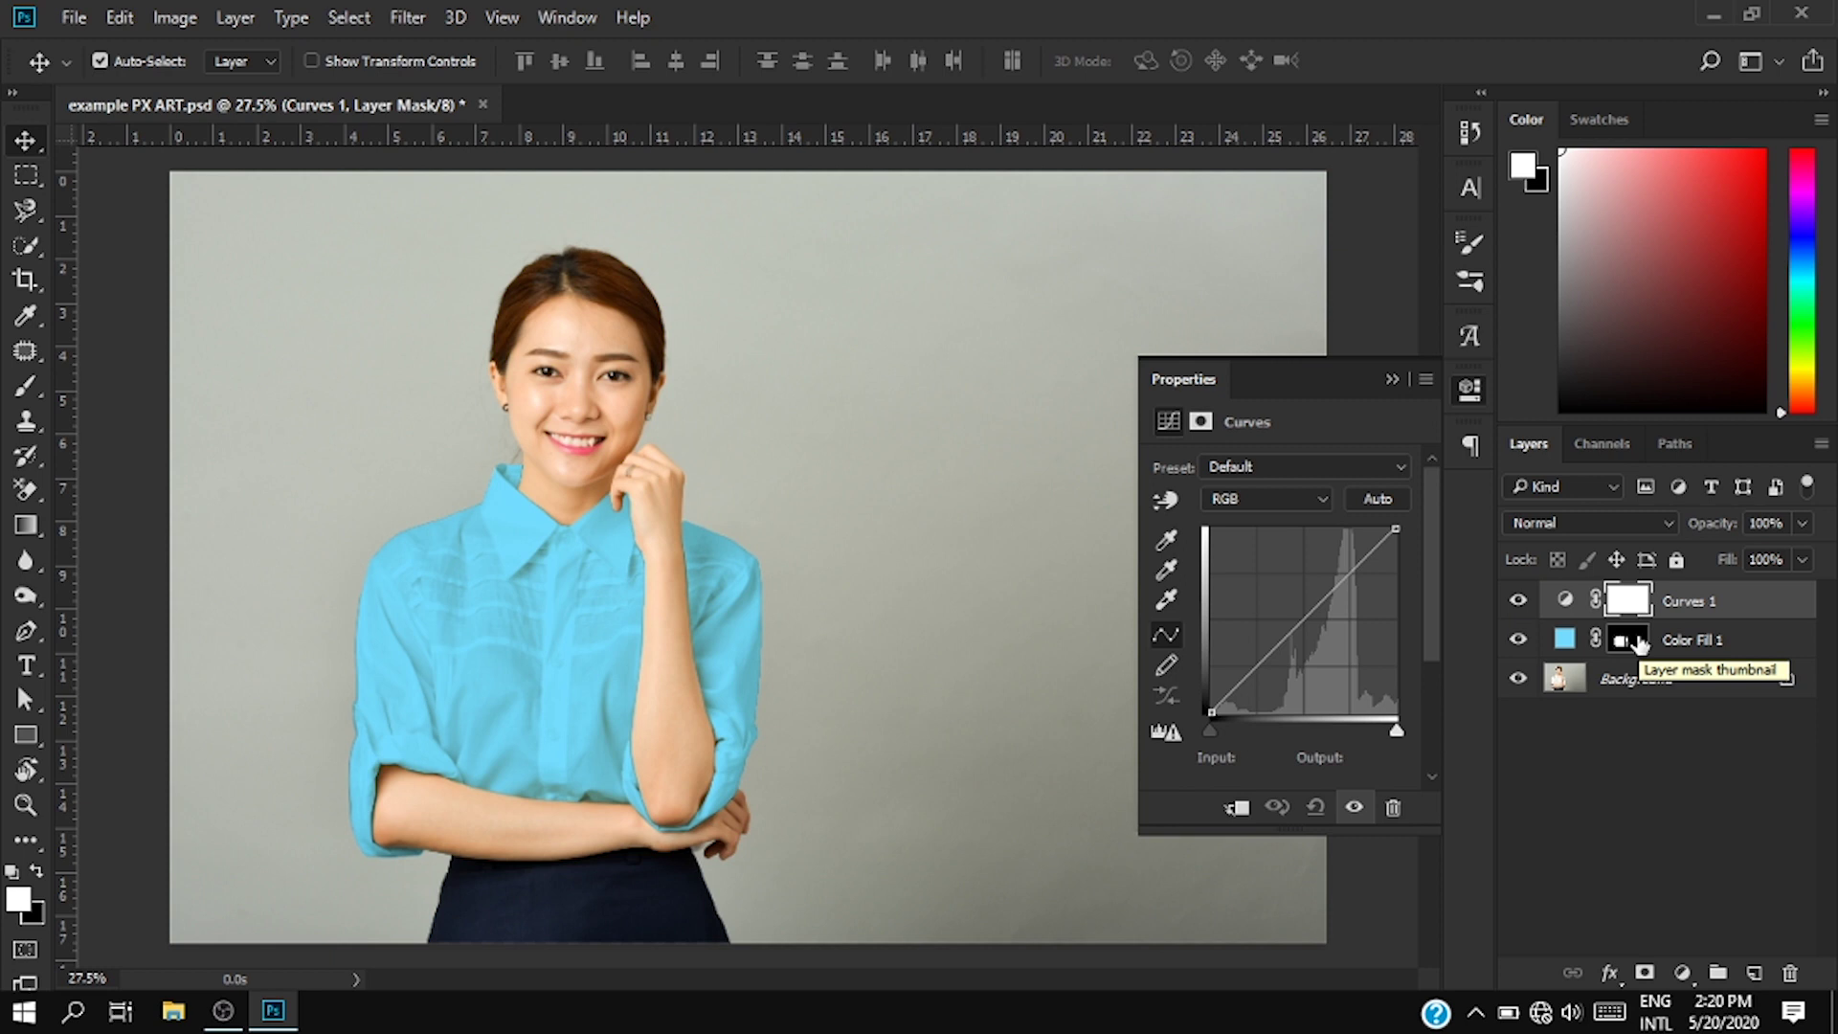
shift+click(1695, 641)
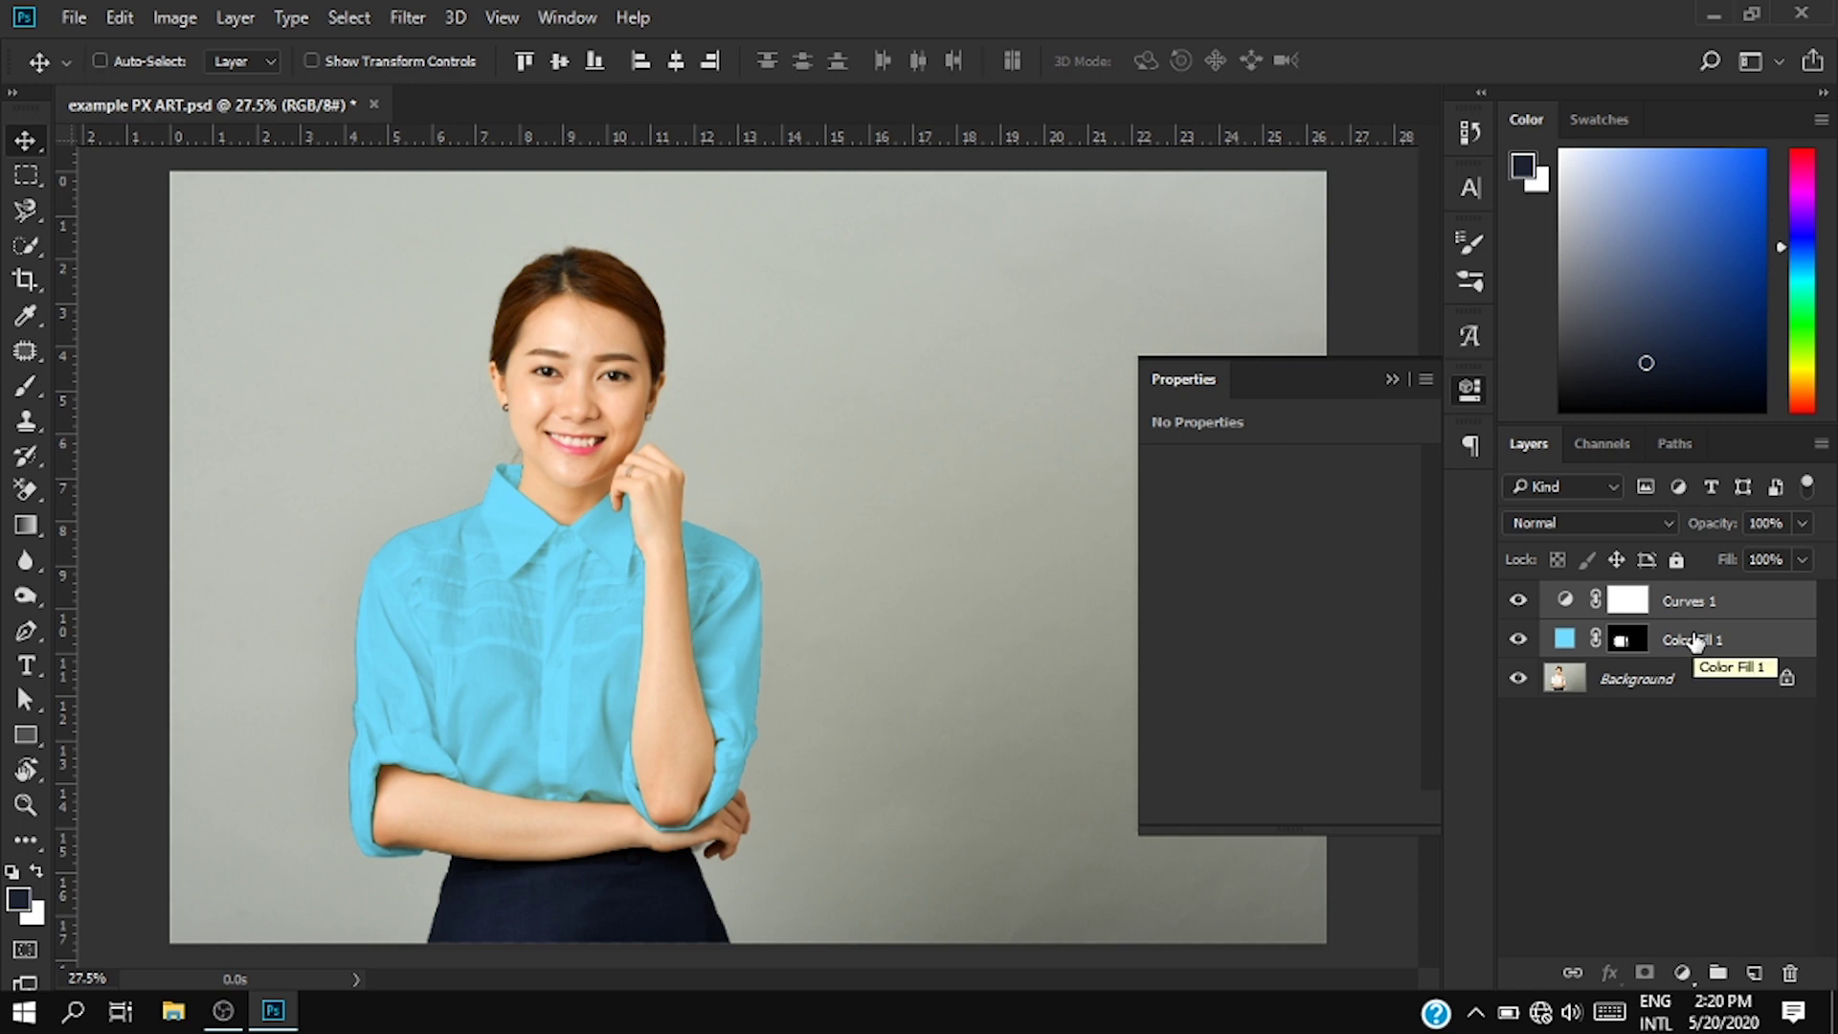
key(ctrl+g)
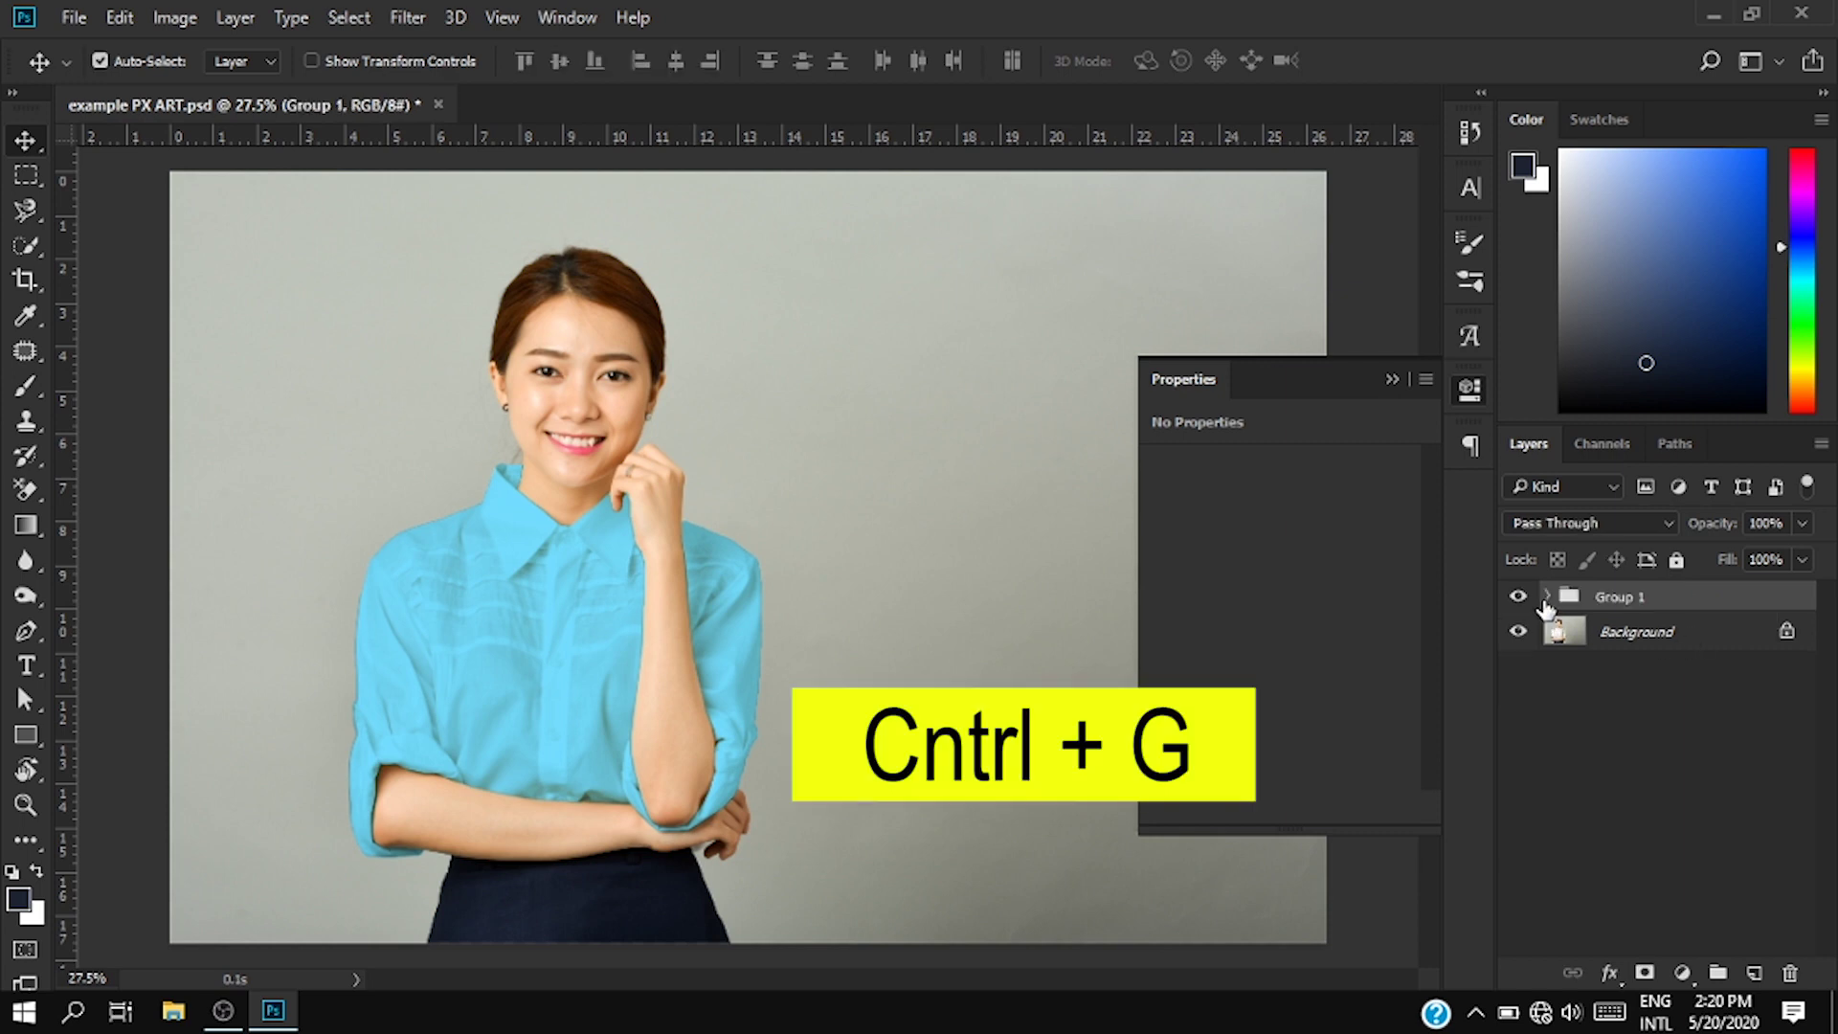
click(1545, 598)
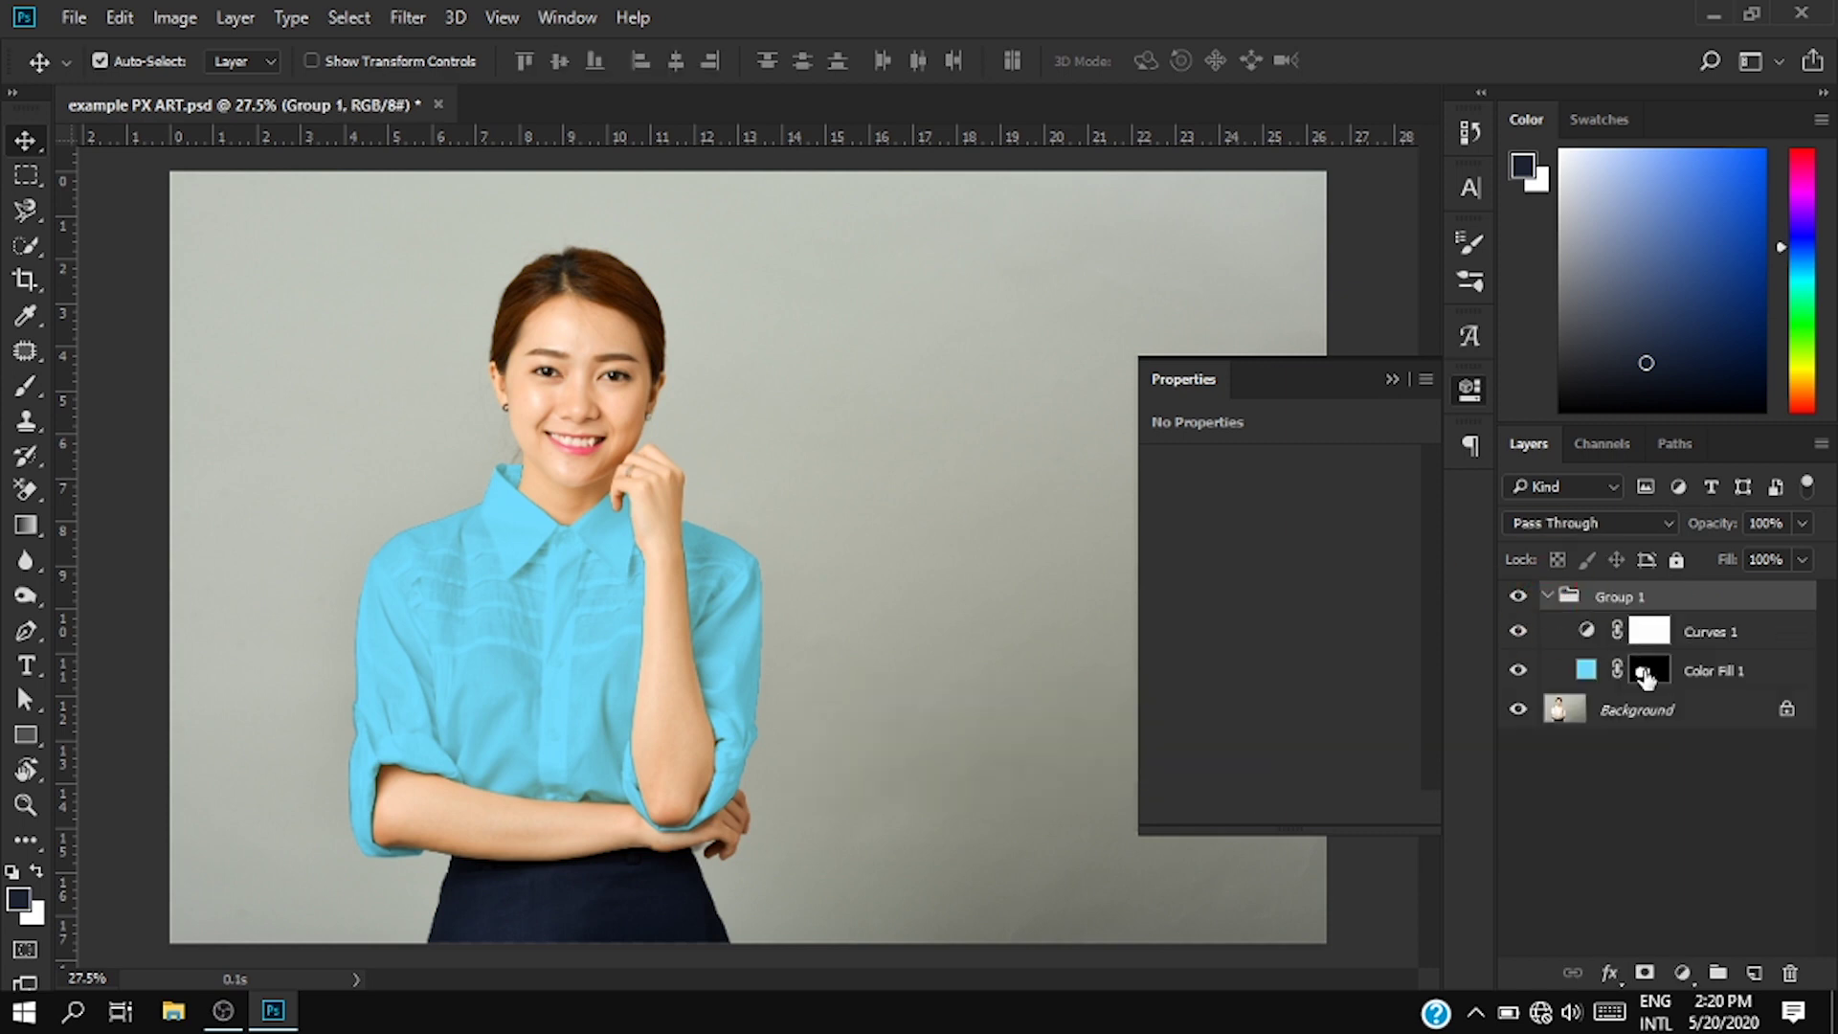
drag(1645, 676, 1649, 597)
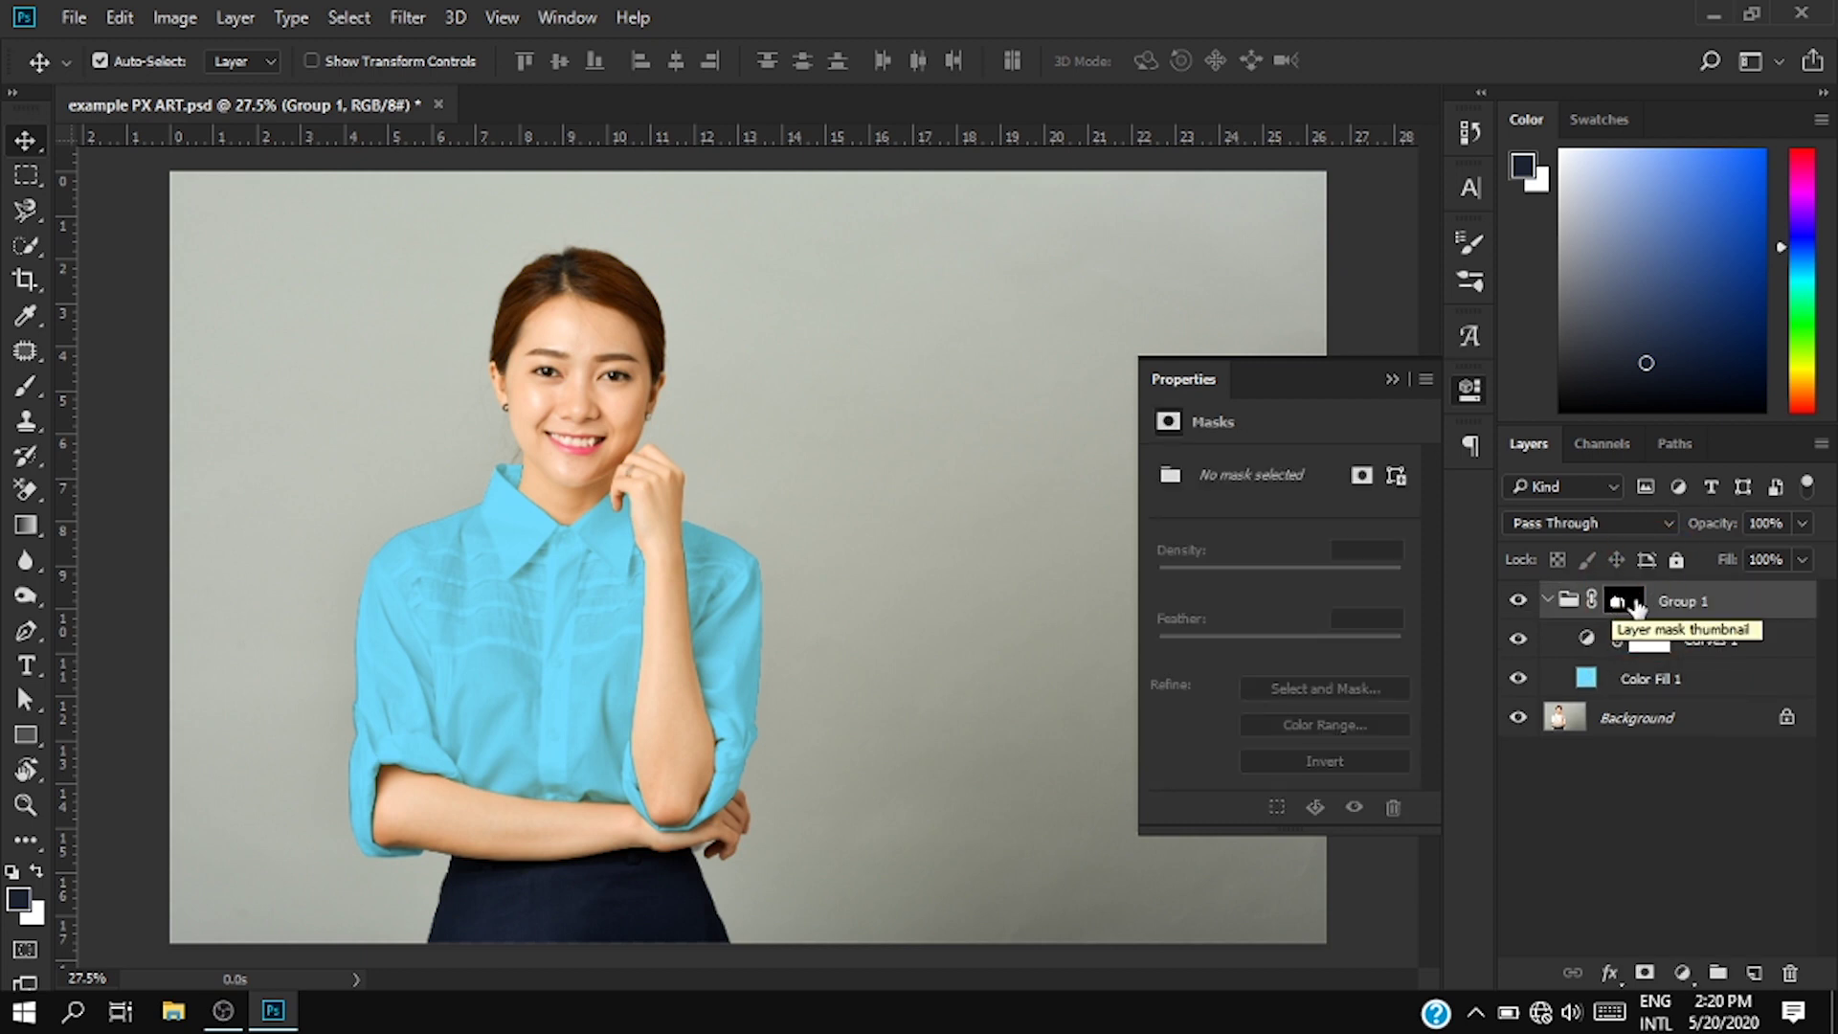
Step: Darken the shirt through the Curves 1 layer with on-image adjustment, sampling the shirt's chest and sleeve
click(1586, 642)
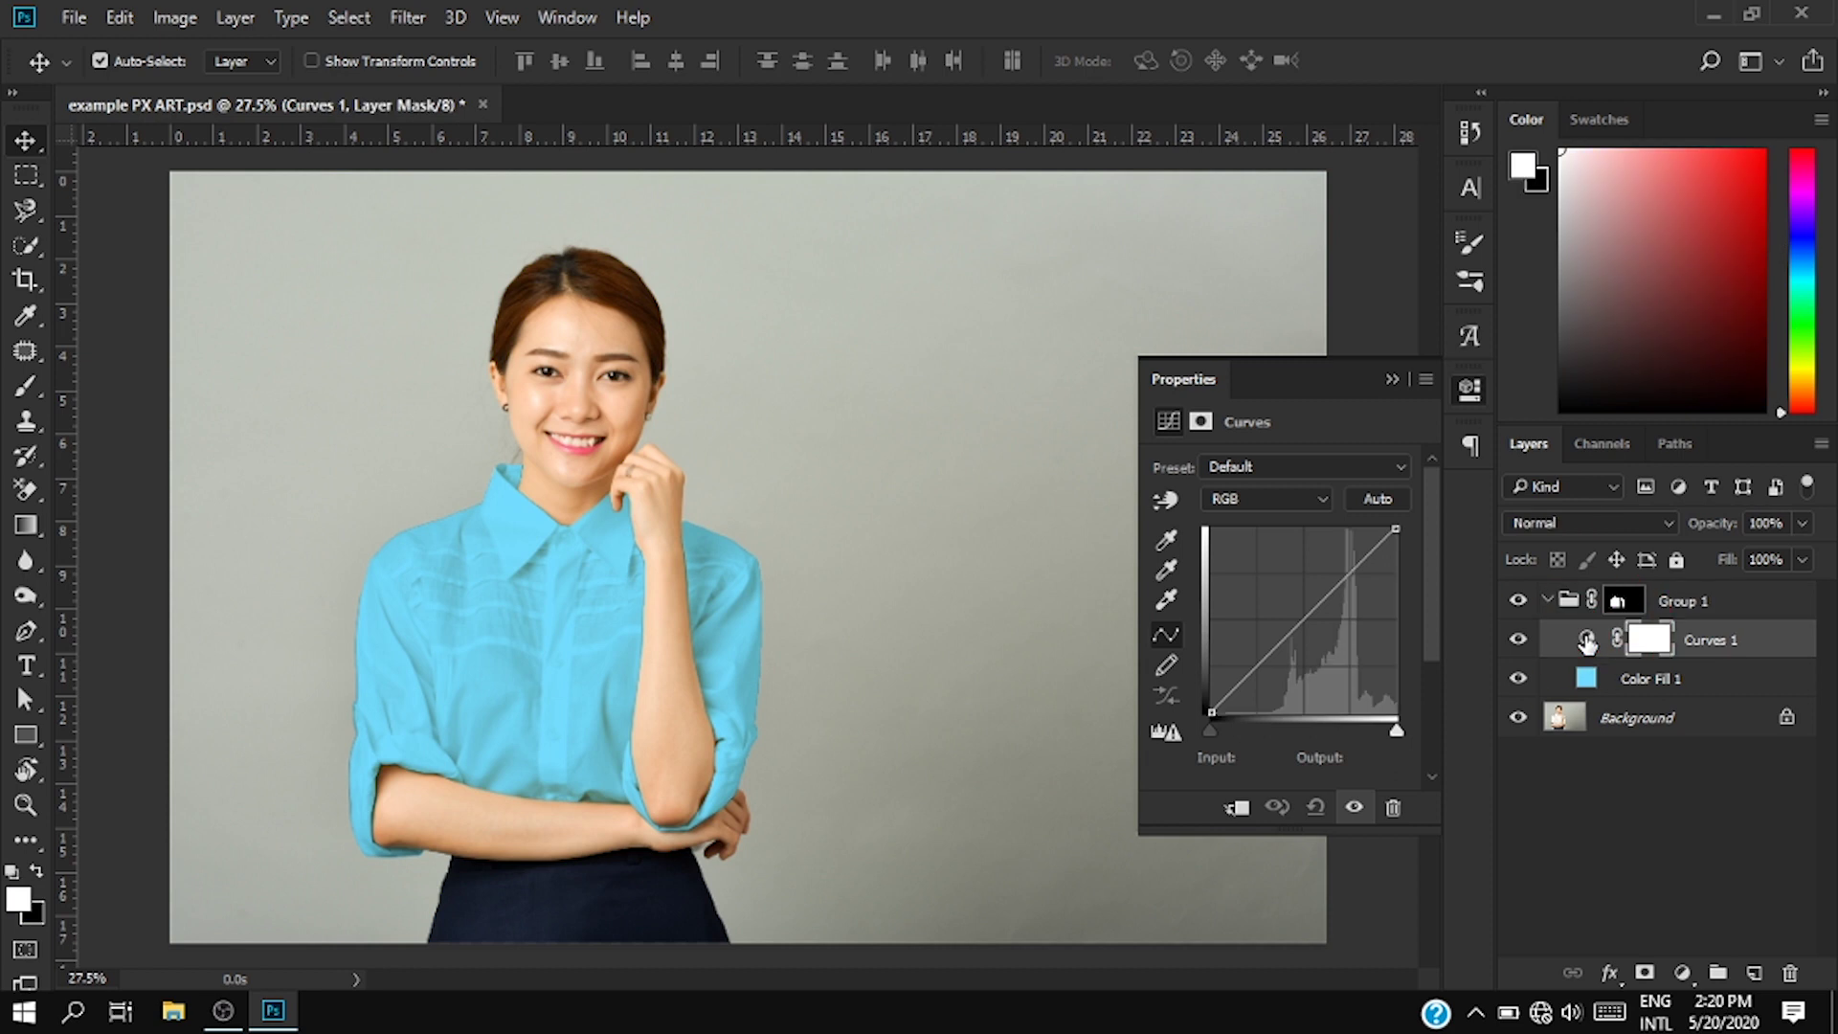
click(1166, 499)
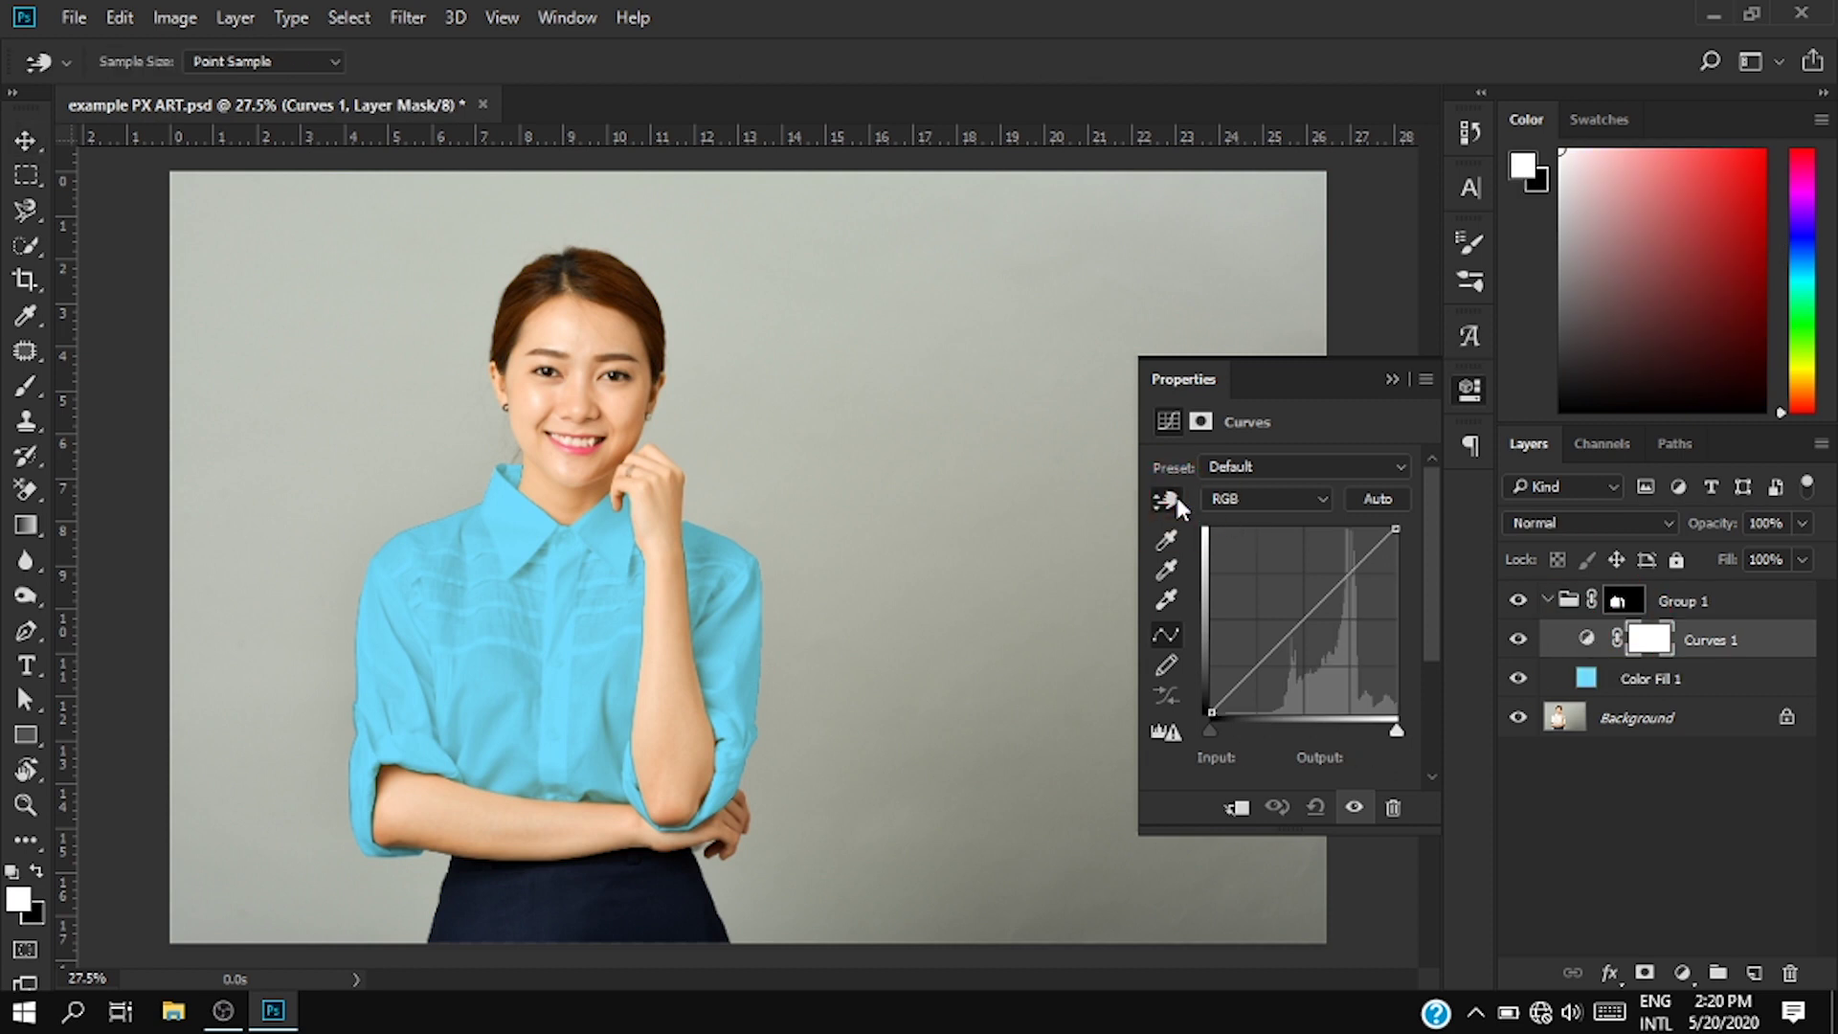
drag(541, 567, 533, 623)
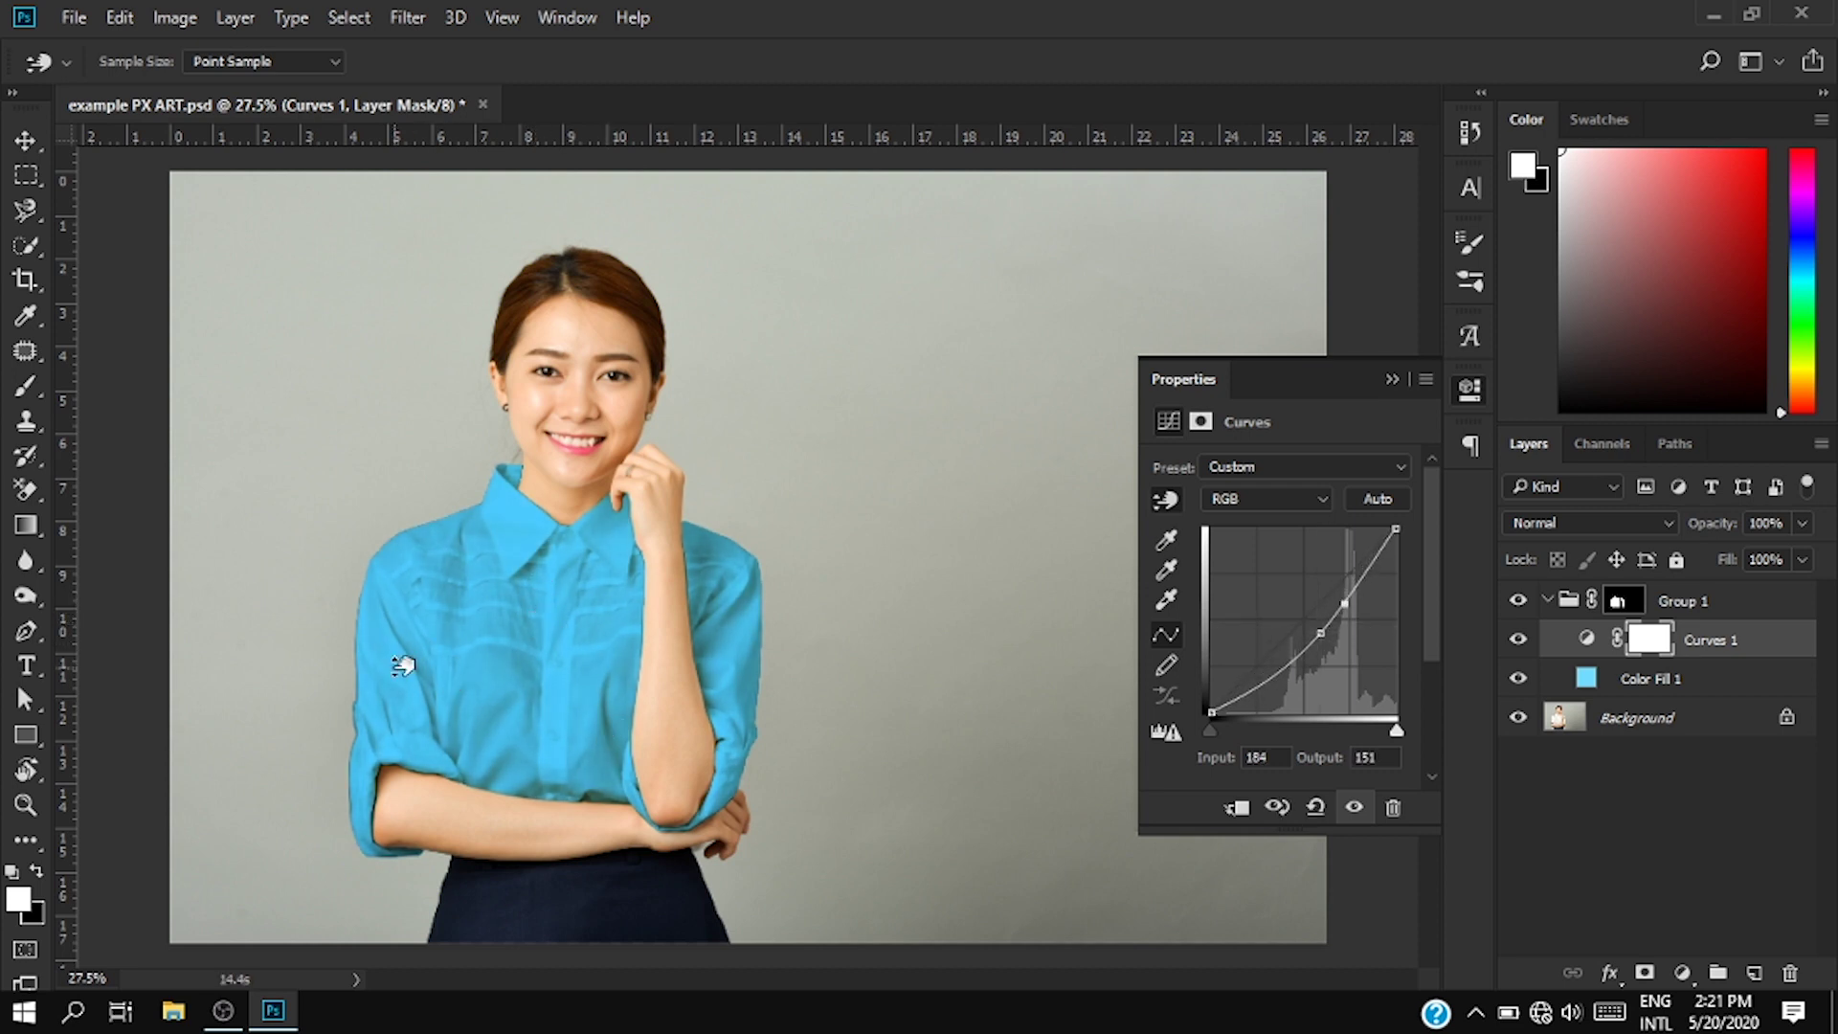
click(393, 657)
click(1391, 380)
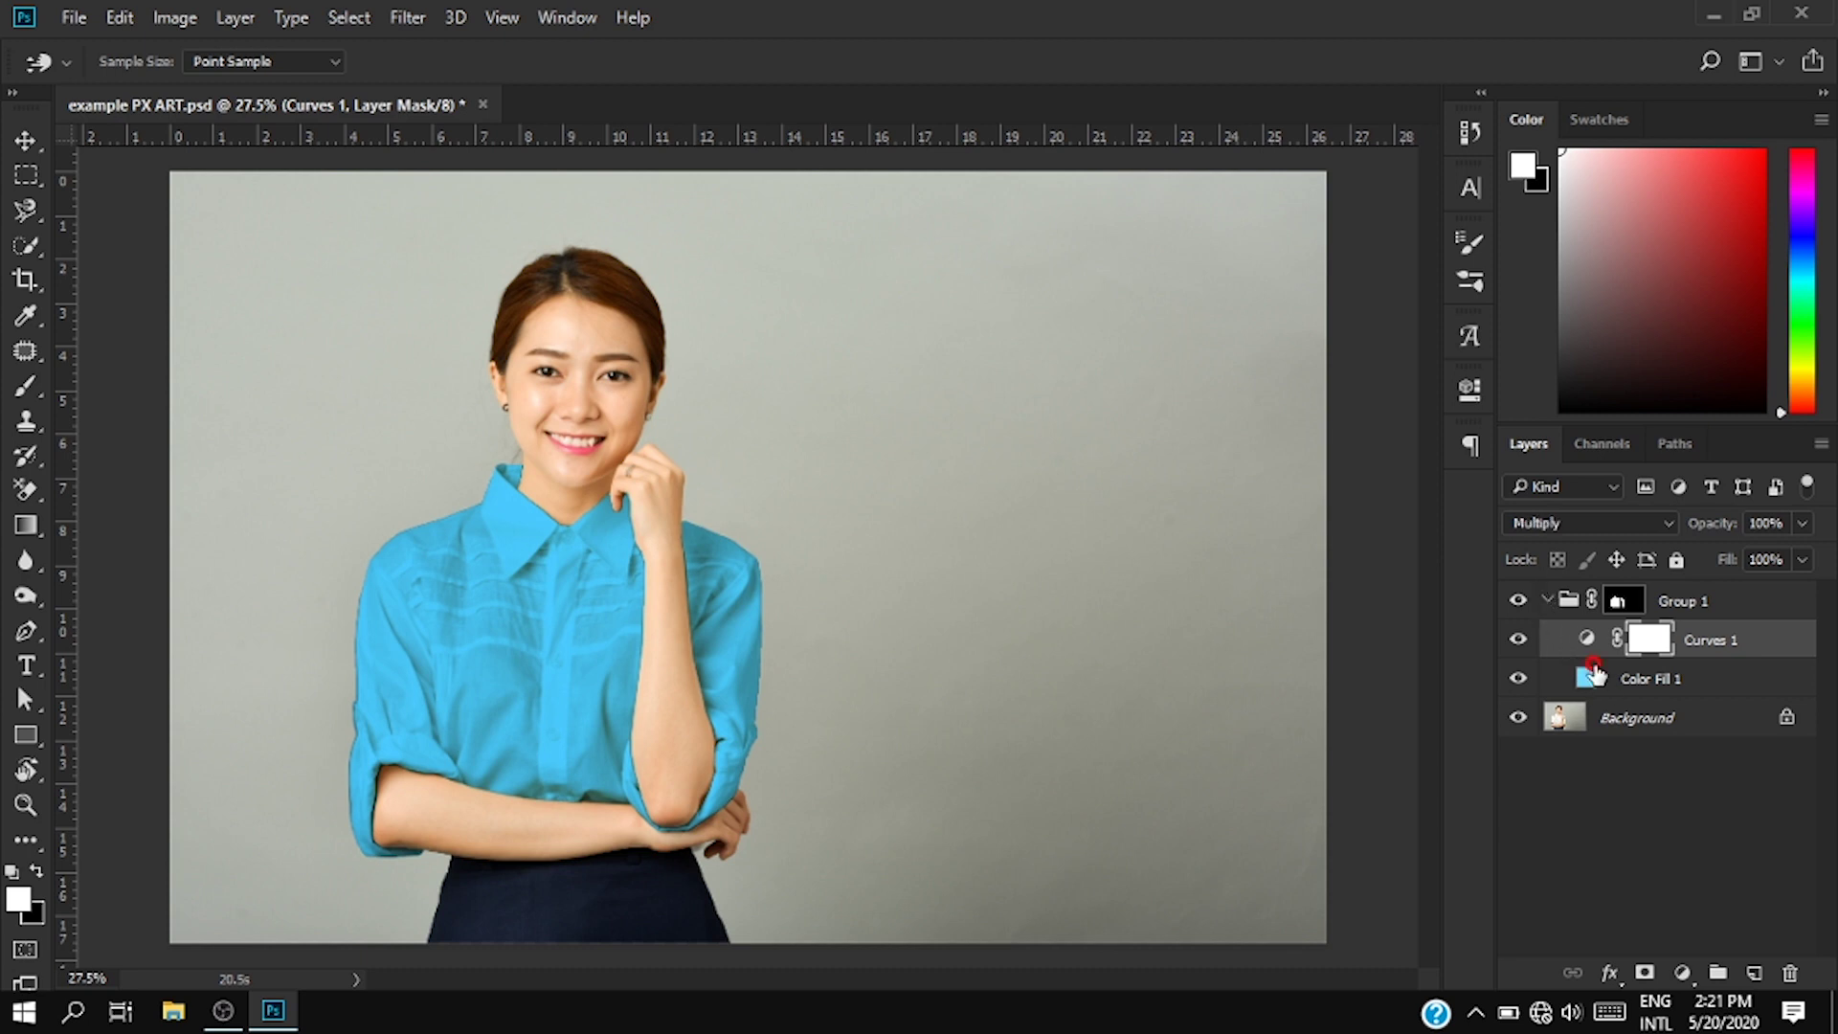
Step: Replace the blue fill layer in the group with a new Solid Color fill of near-black 1c1c1c
click(1592, 670)
drag(1633, 678, 1792, 974)
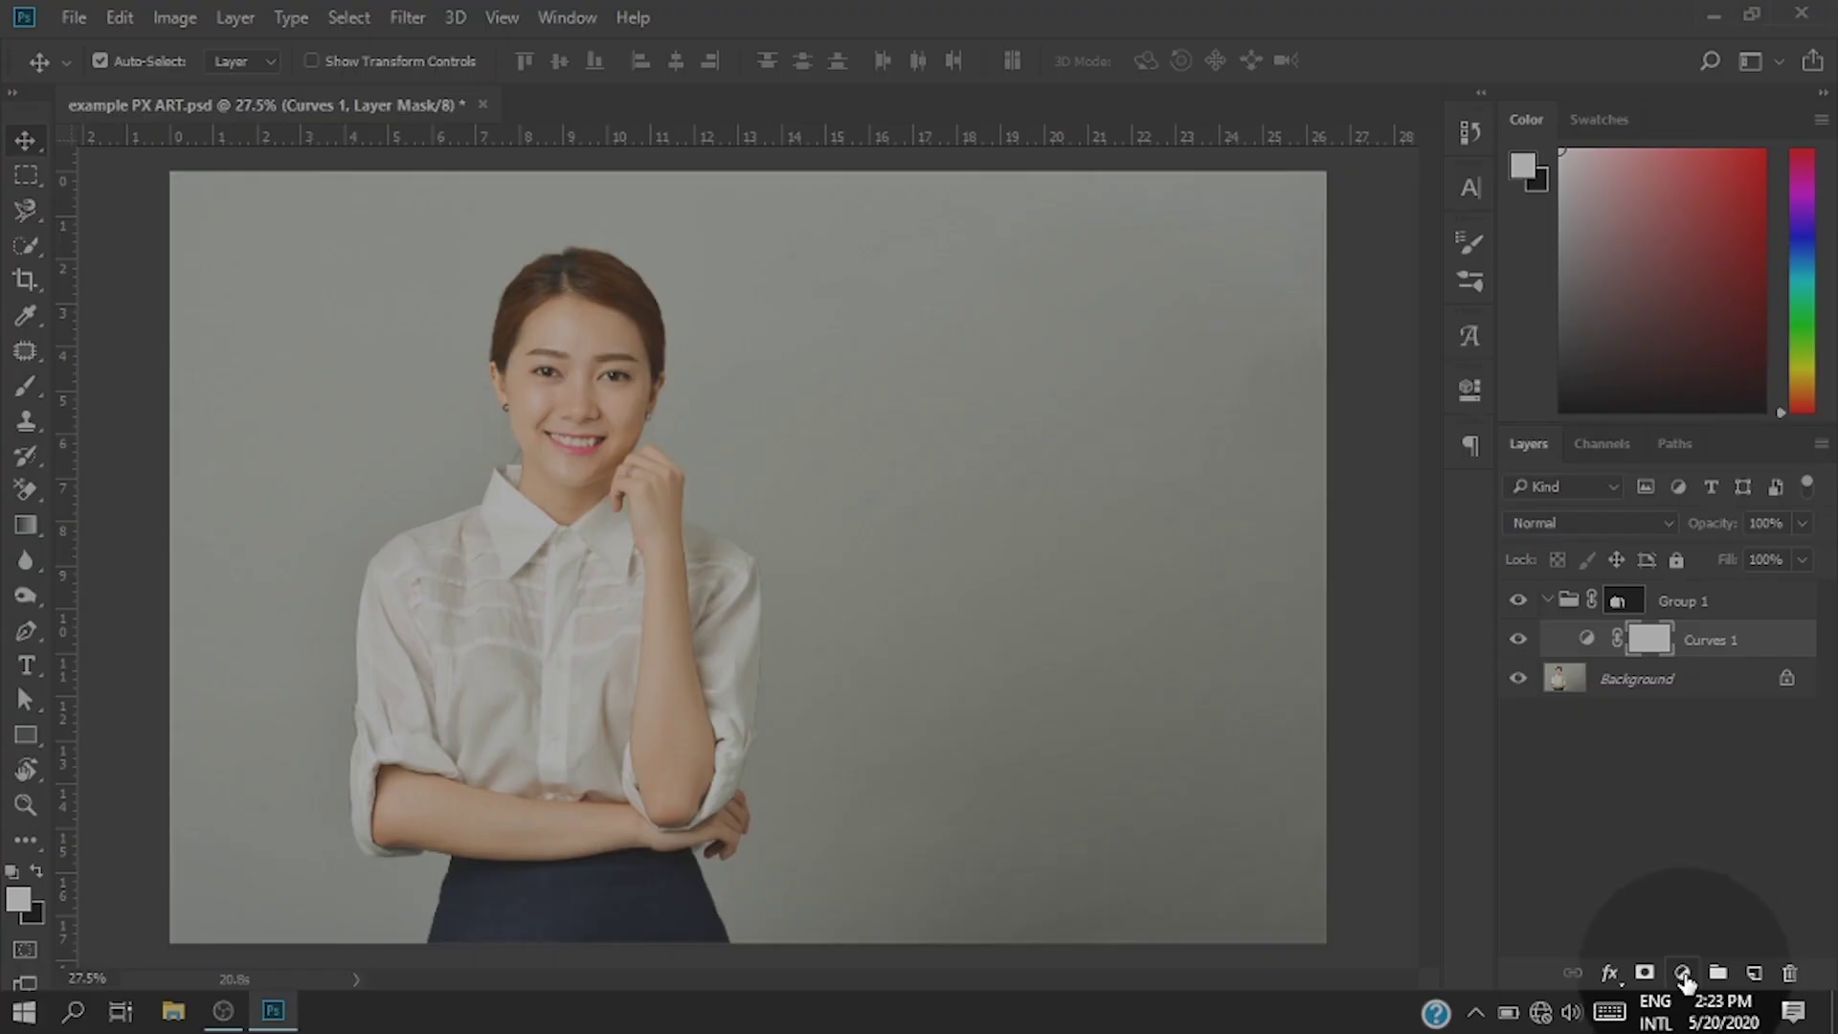
click(1684, 974)
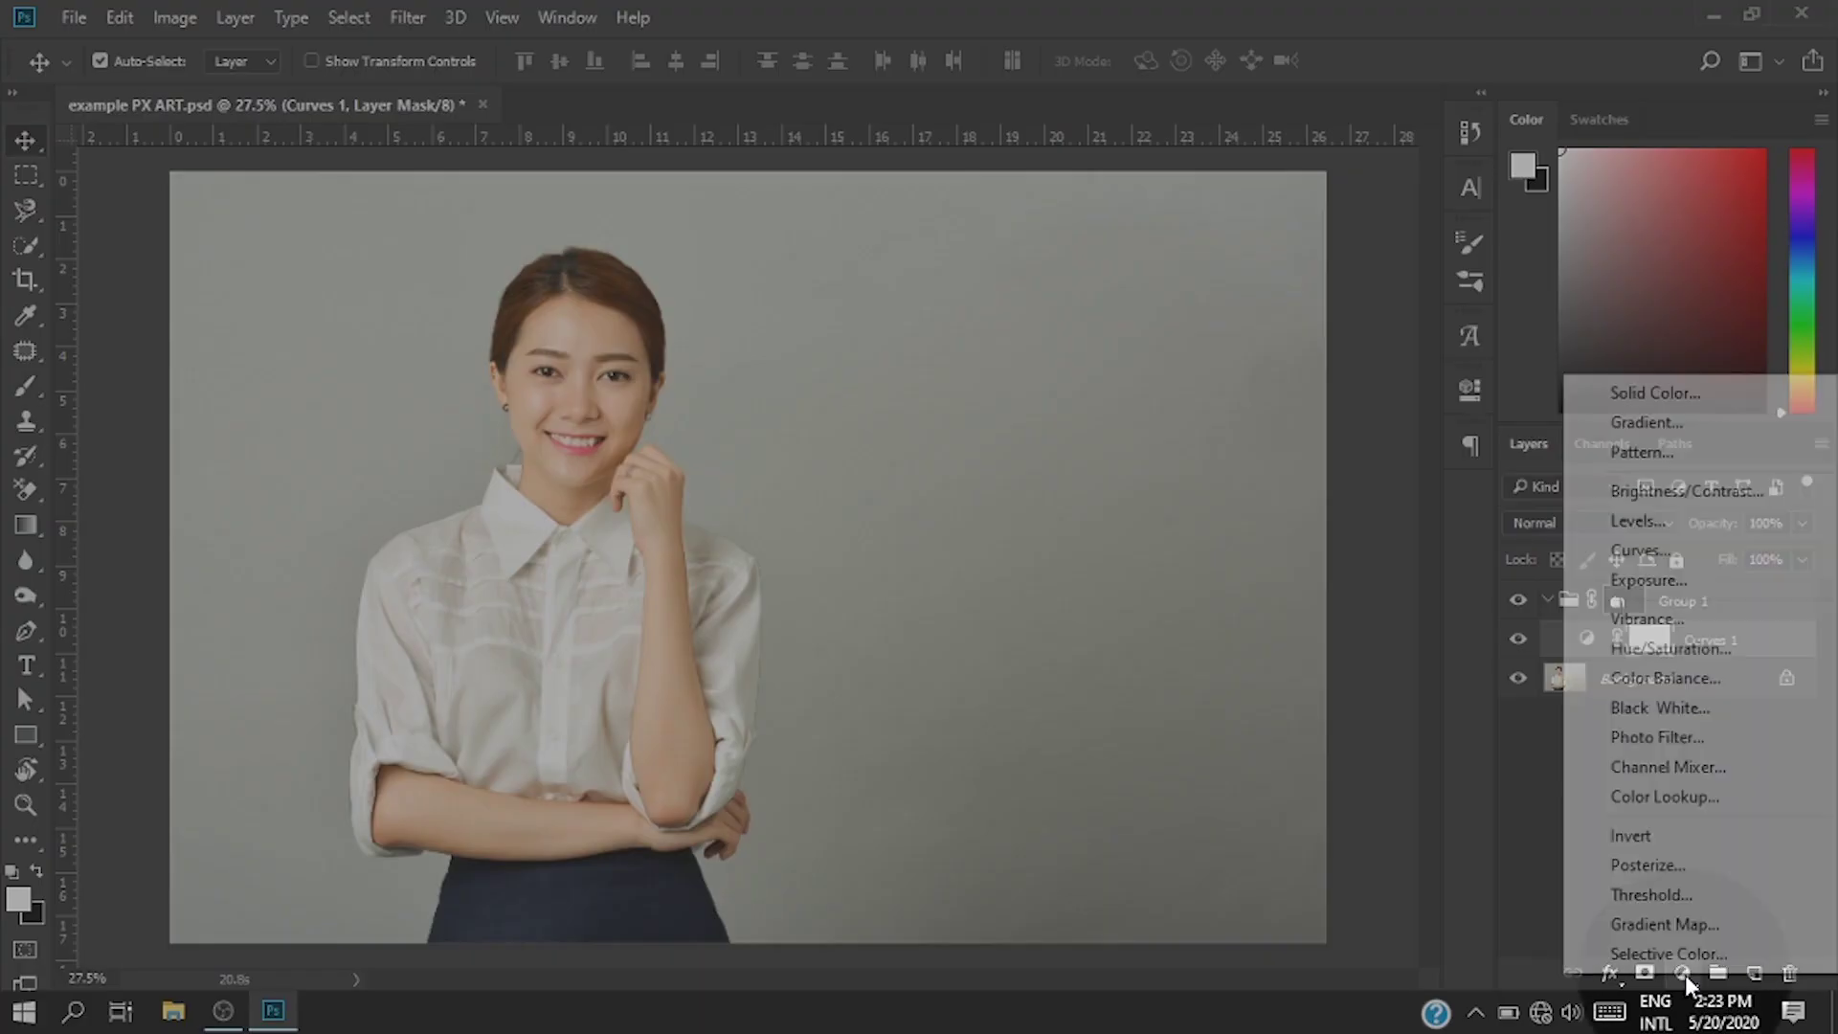
click(1636, 402)
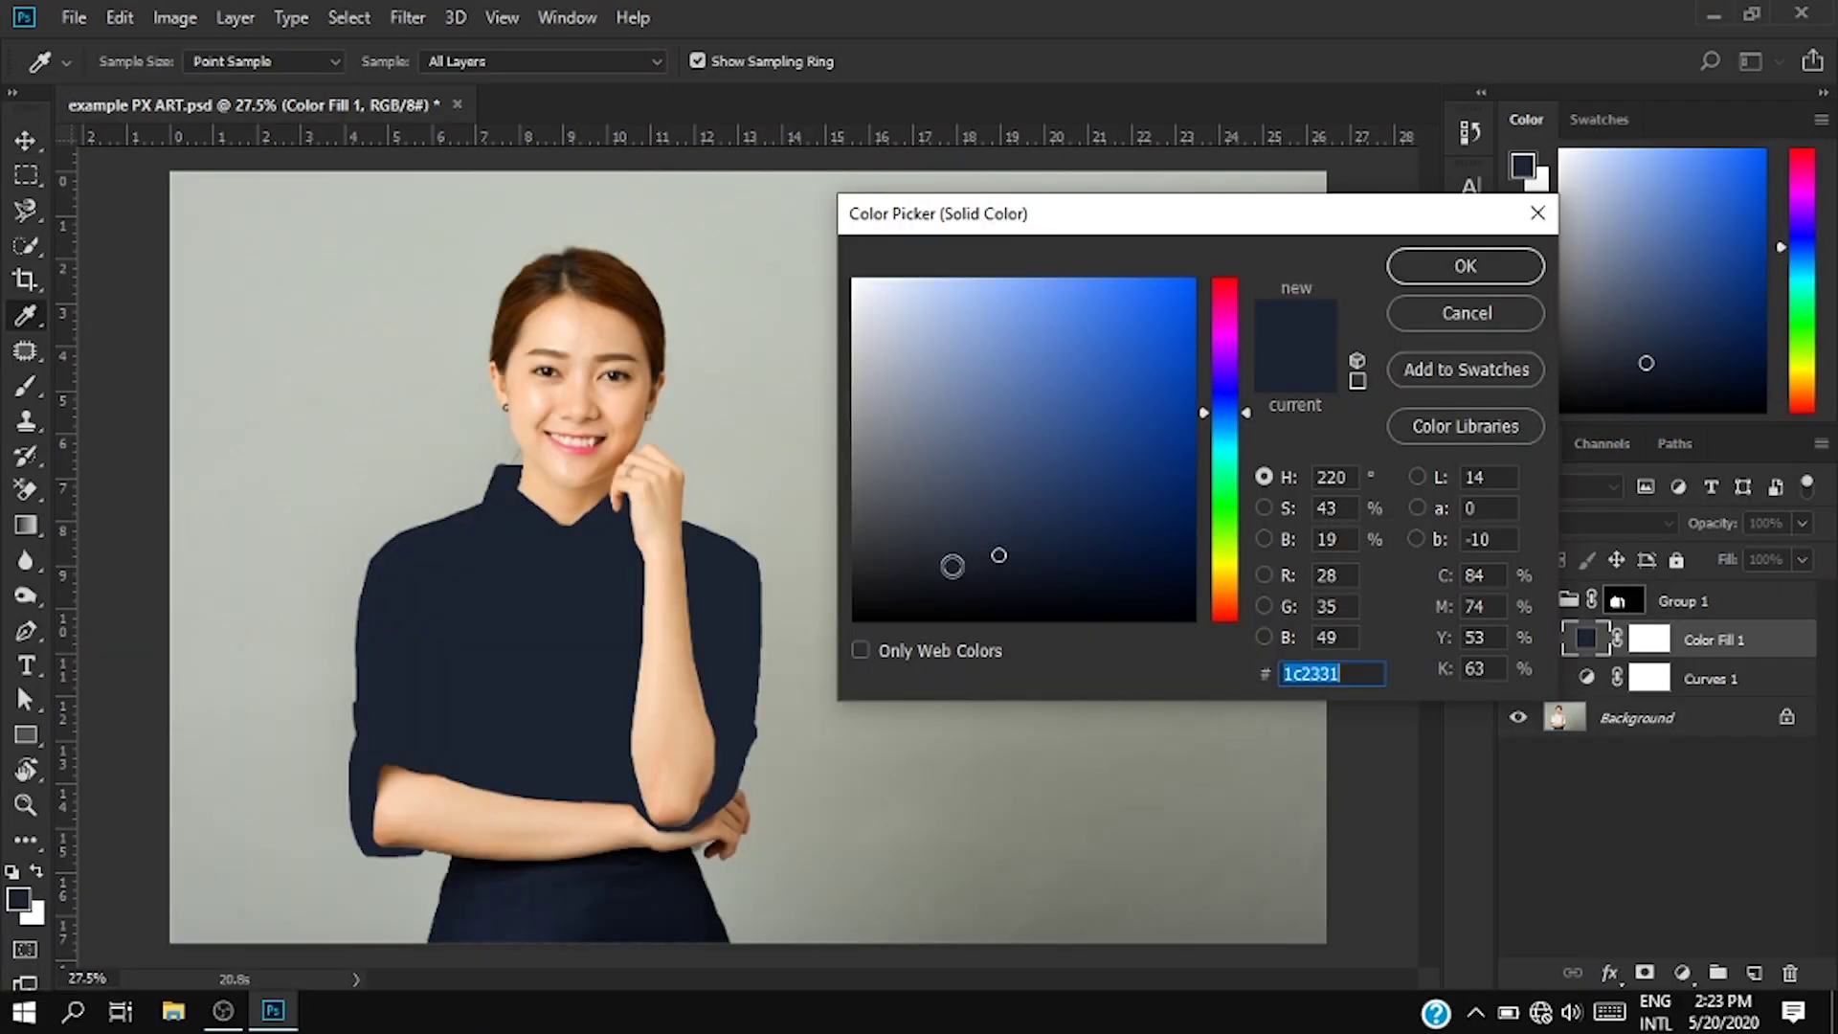
drag(945, 575, 794, 647)
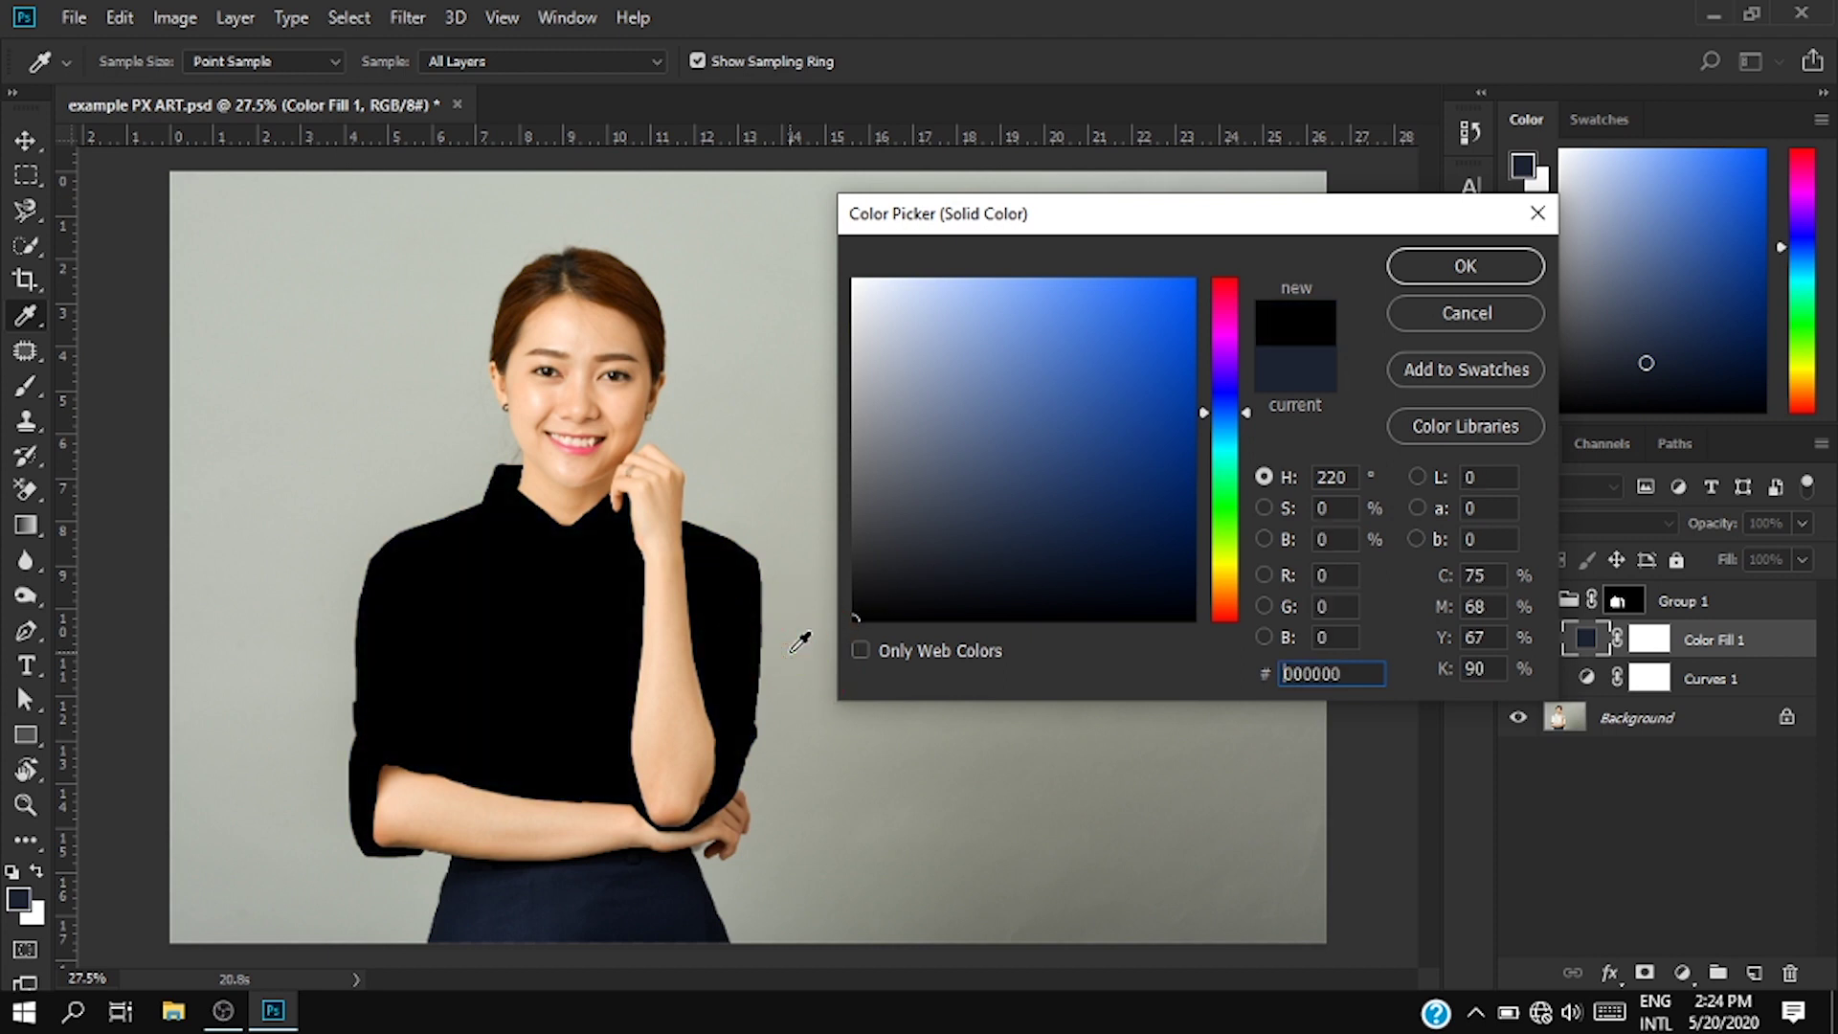
drag(854, 580, 816, 582)
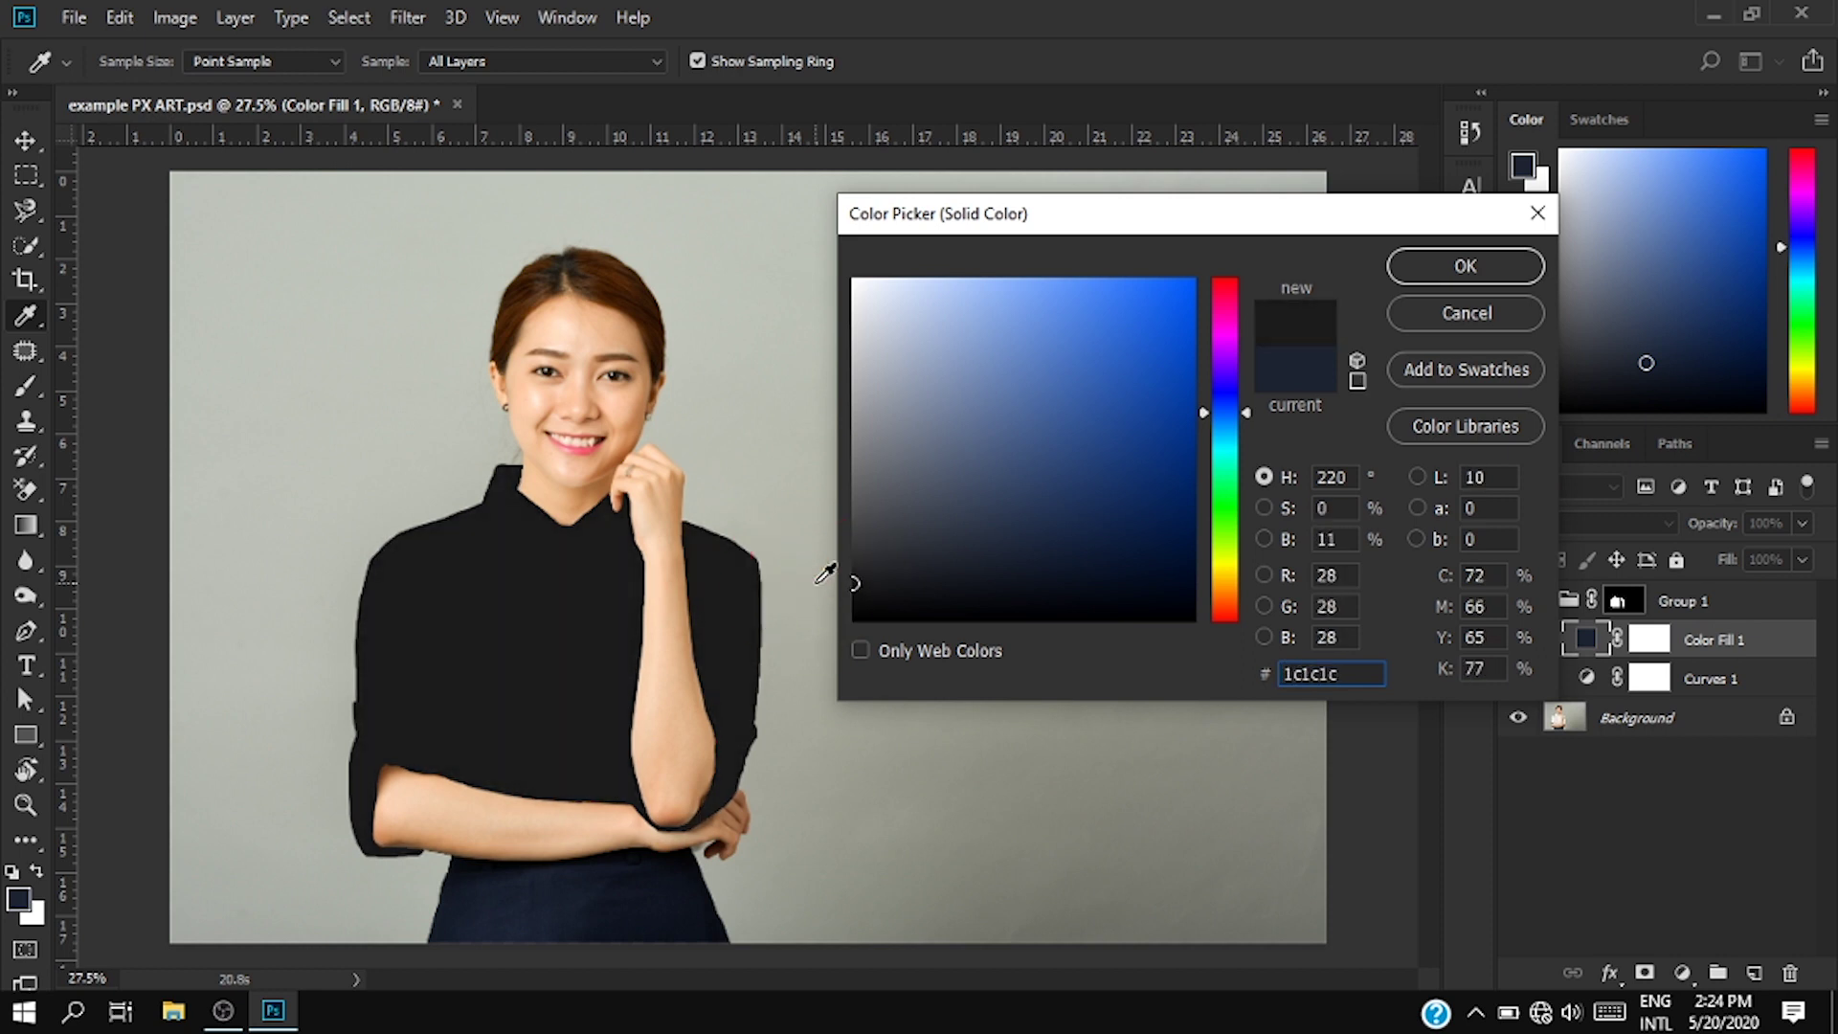
click(1496, 272)
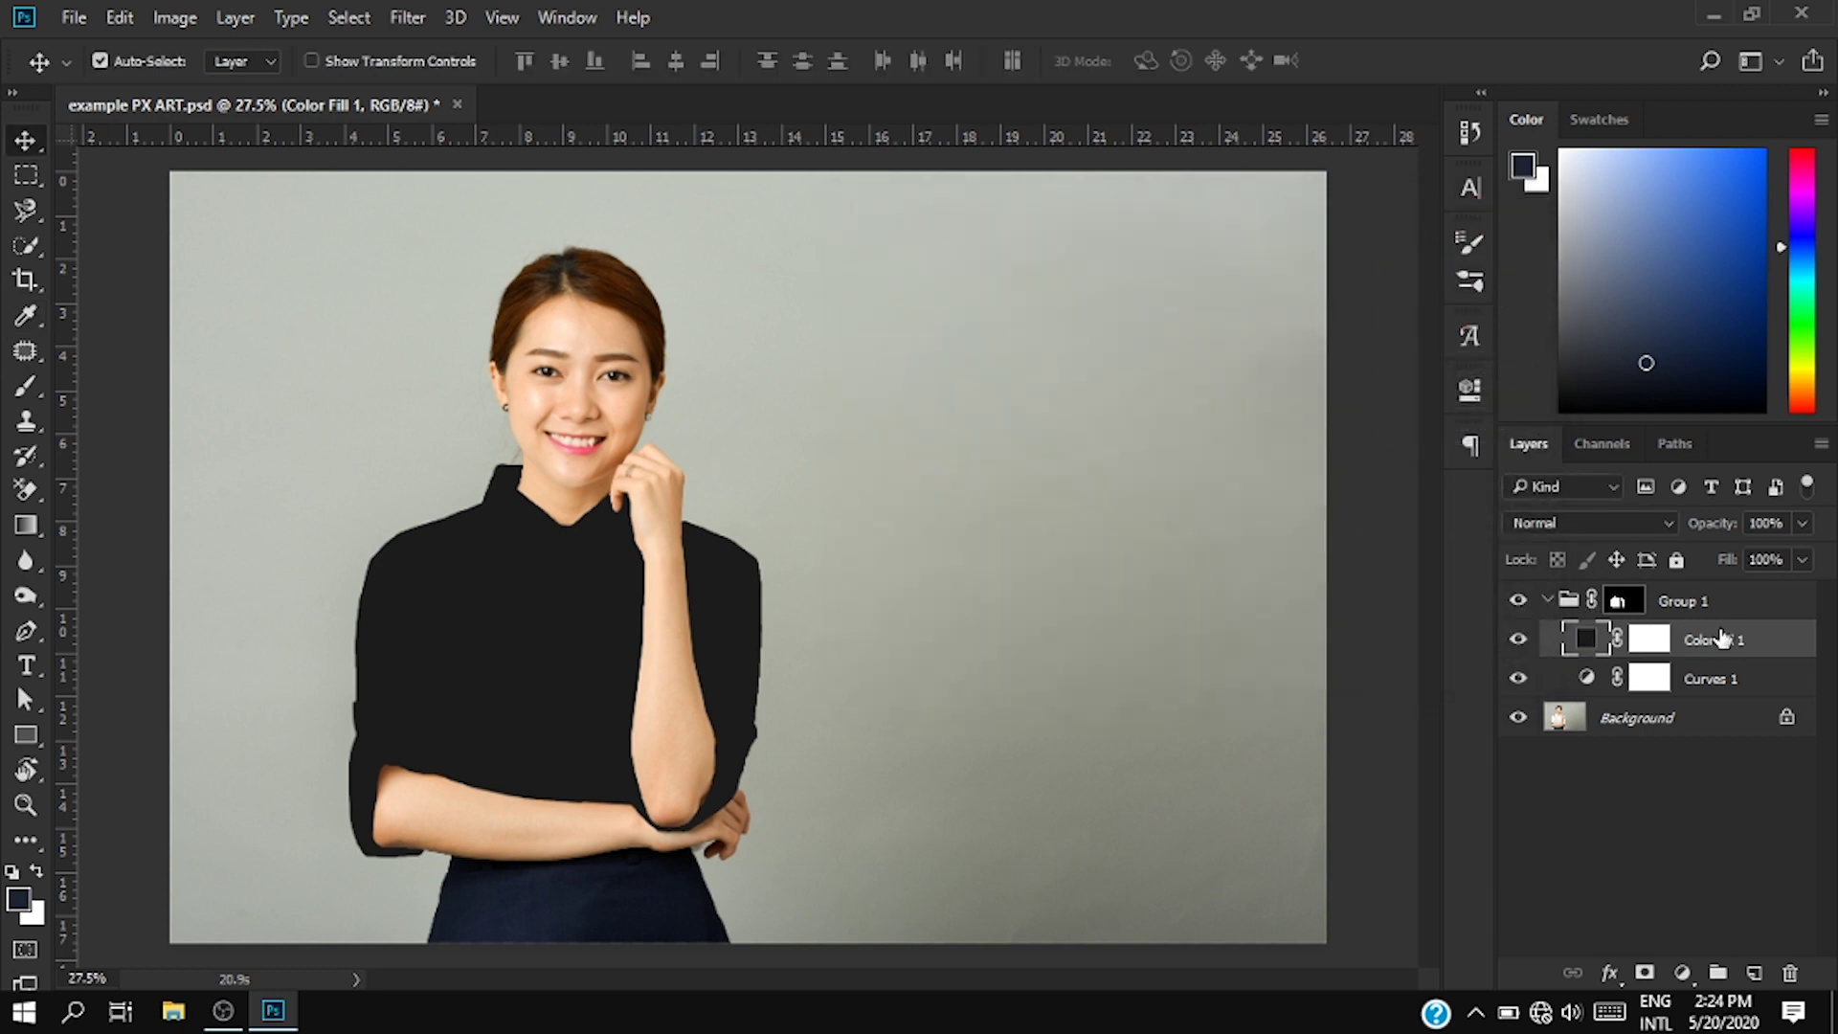
Step: Place the near-black fill layer below Curves 1 in the group and set its blend mode to Multiply
drag(1728, 641, 1716, 686)
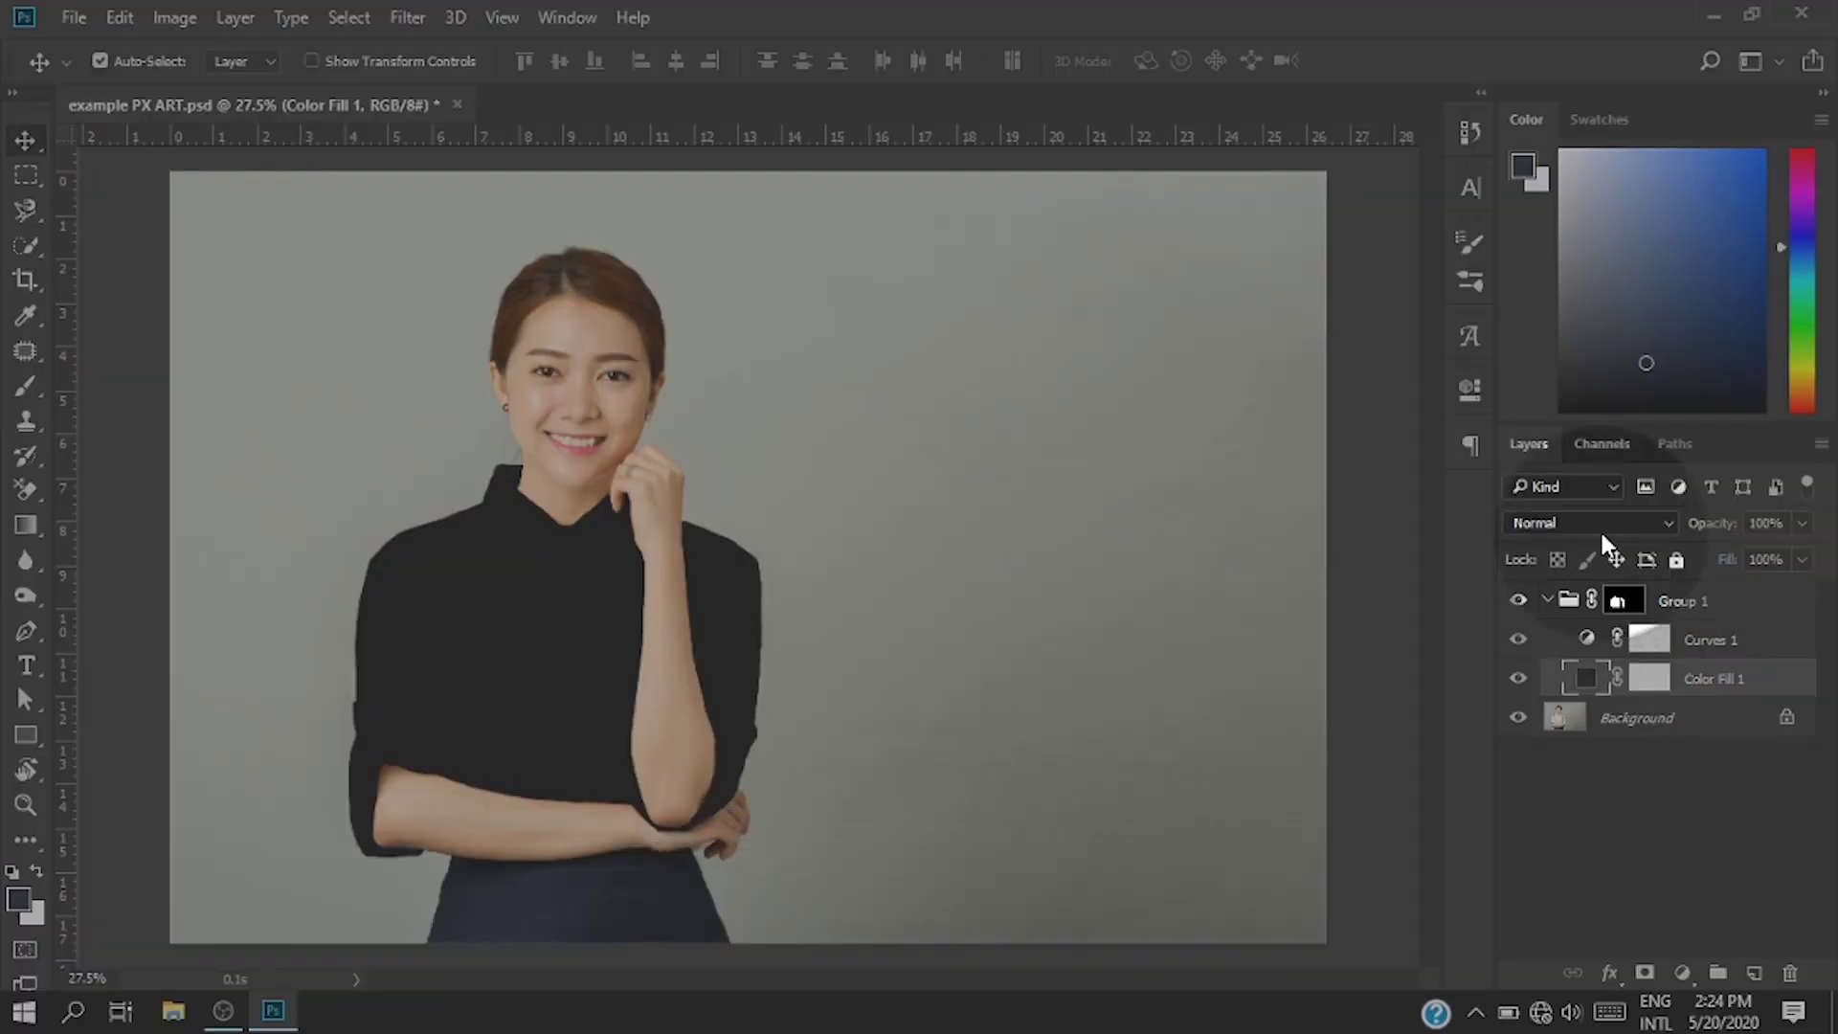
click(1599, 527)
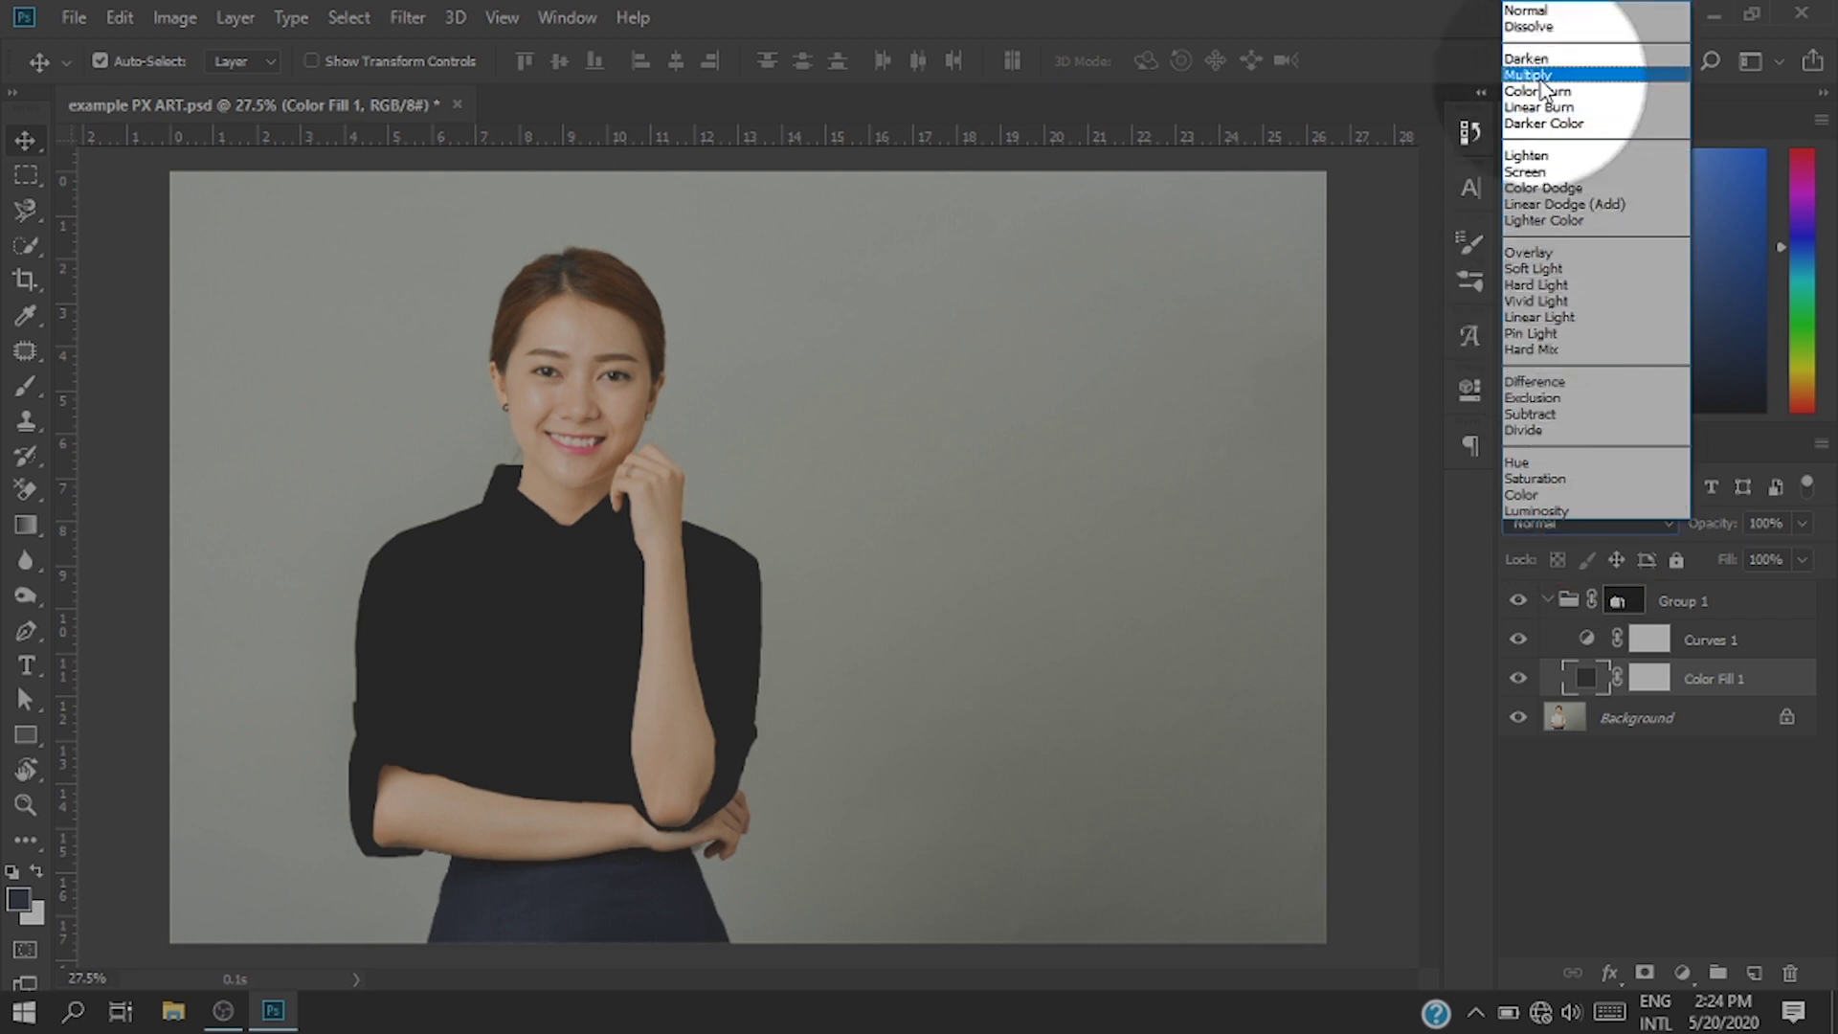
click(1537, 74)
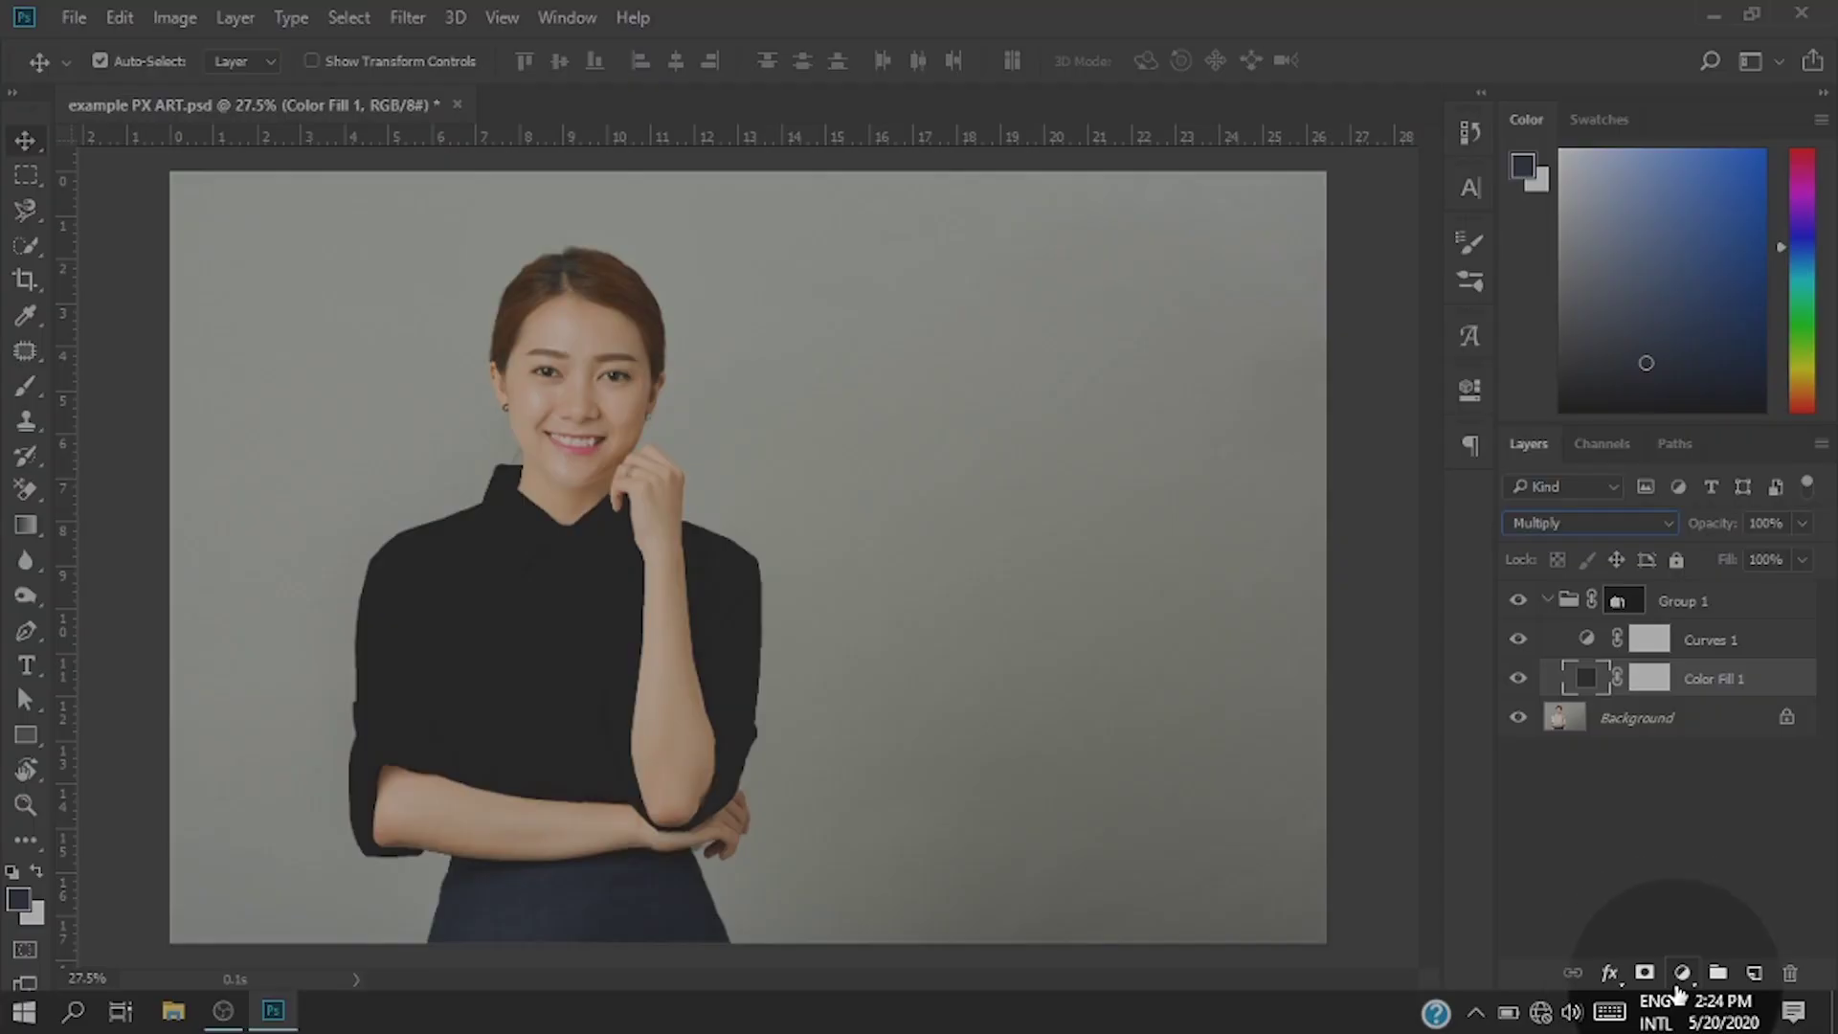
Step: Add a second Curves adjustment layer and place it above Curves 1 in the group
click(1682, 973)
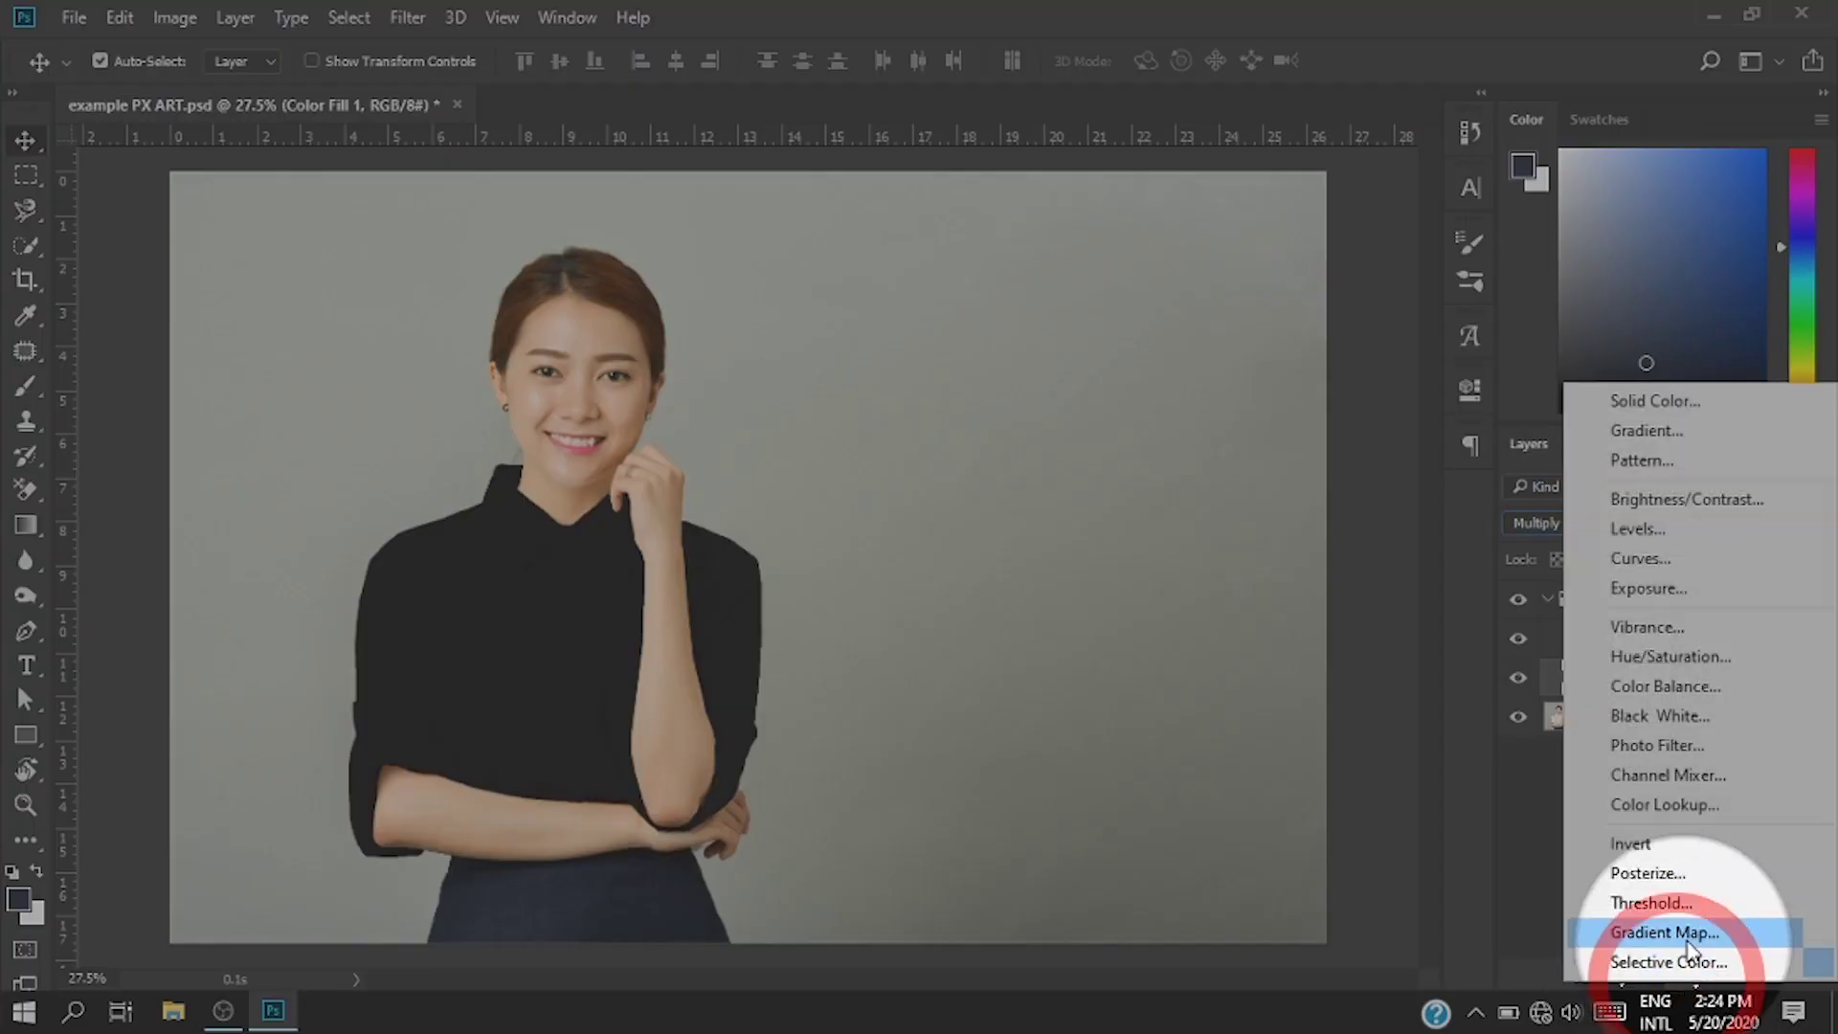
click(1655, 561)
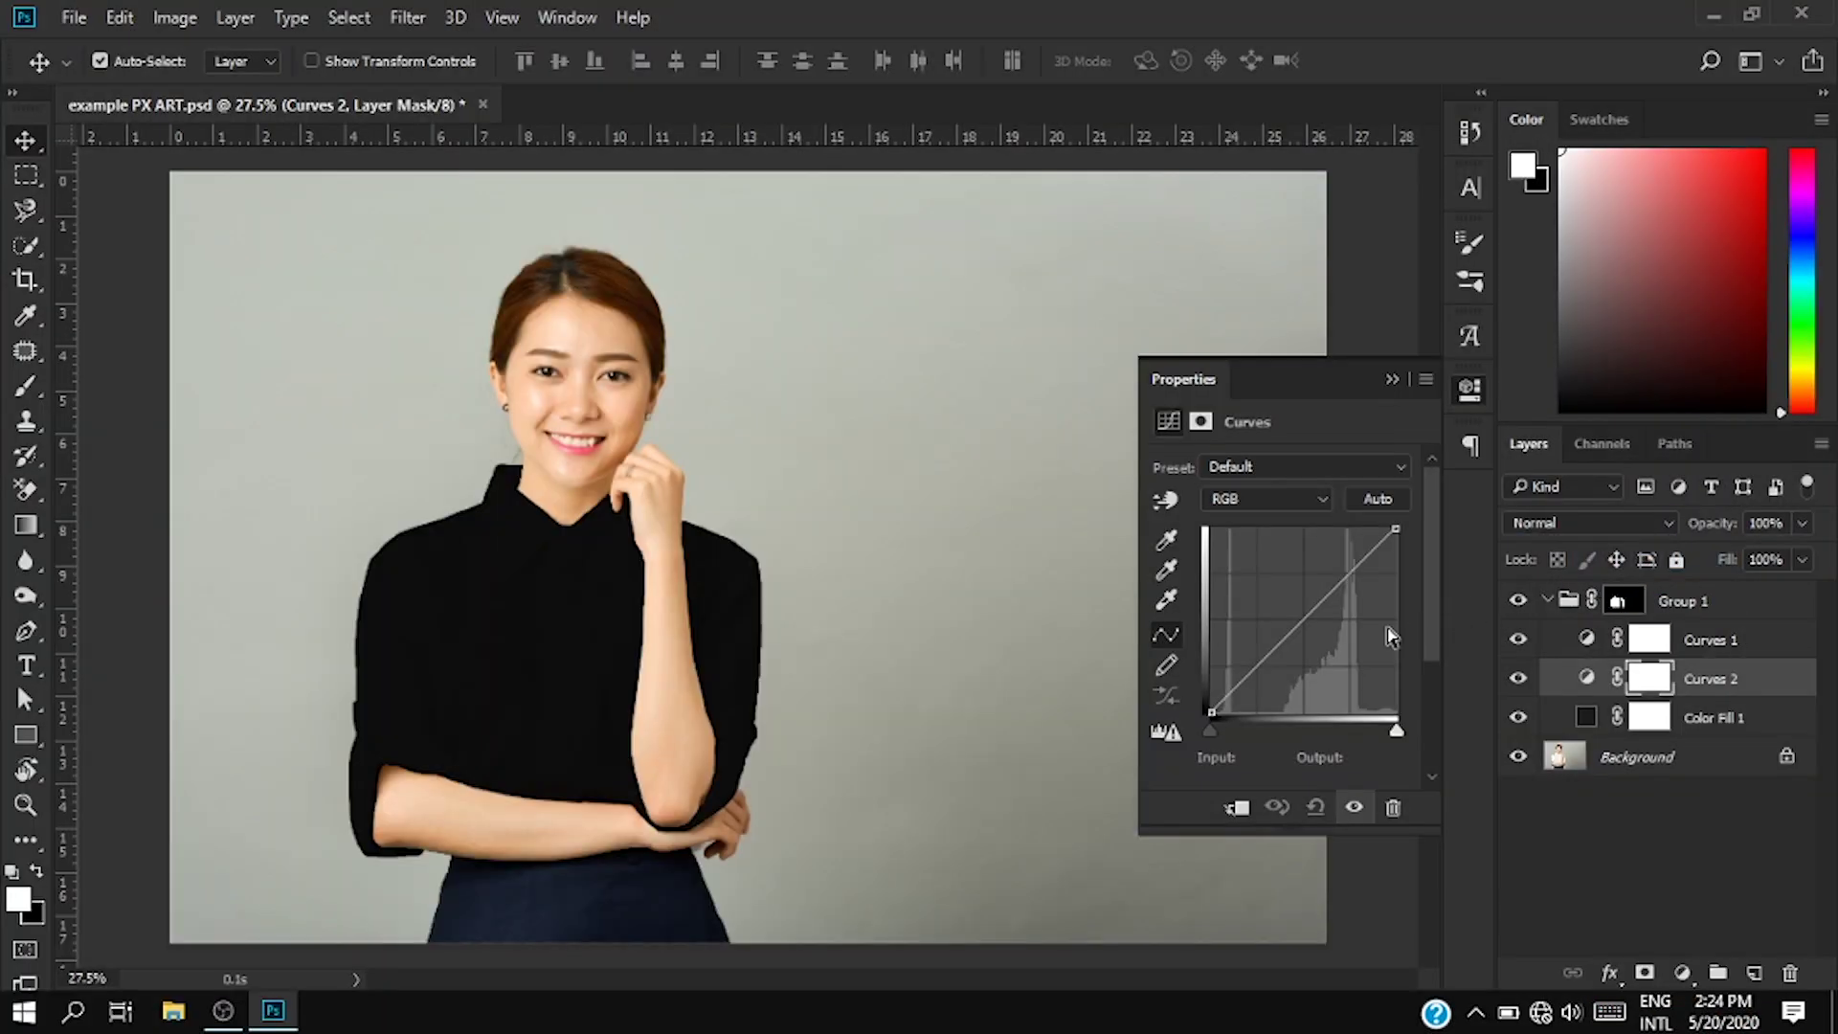
drag(1731, 683, 1727, 628)
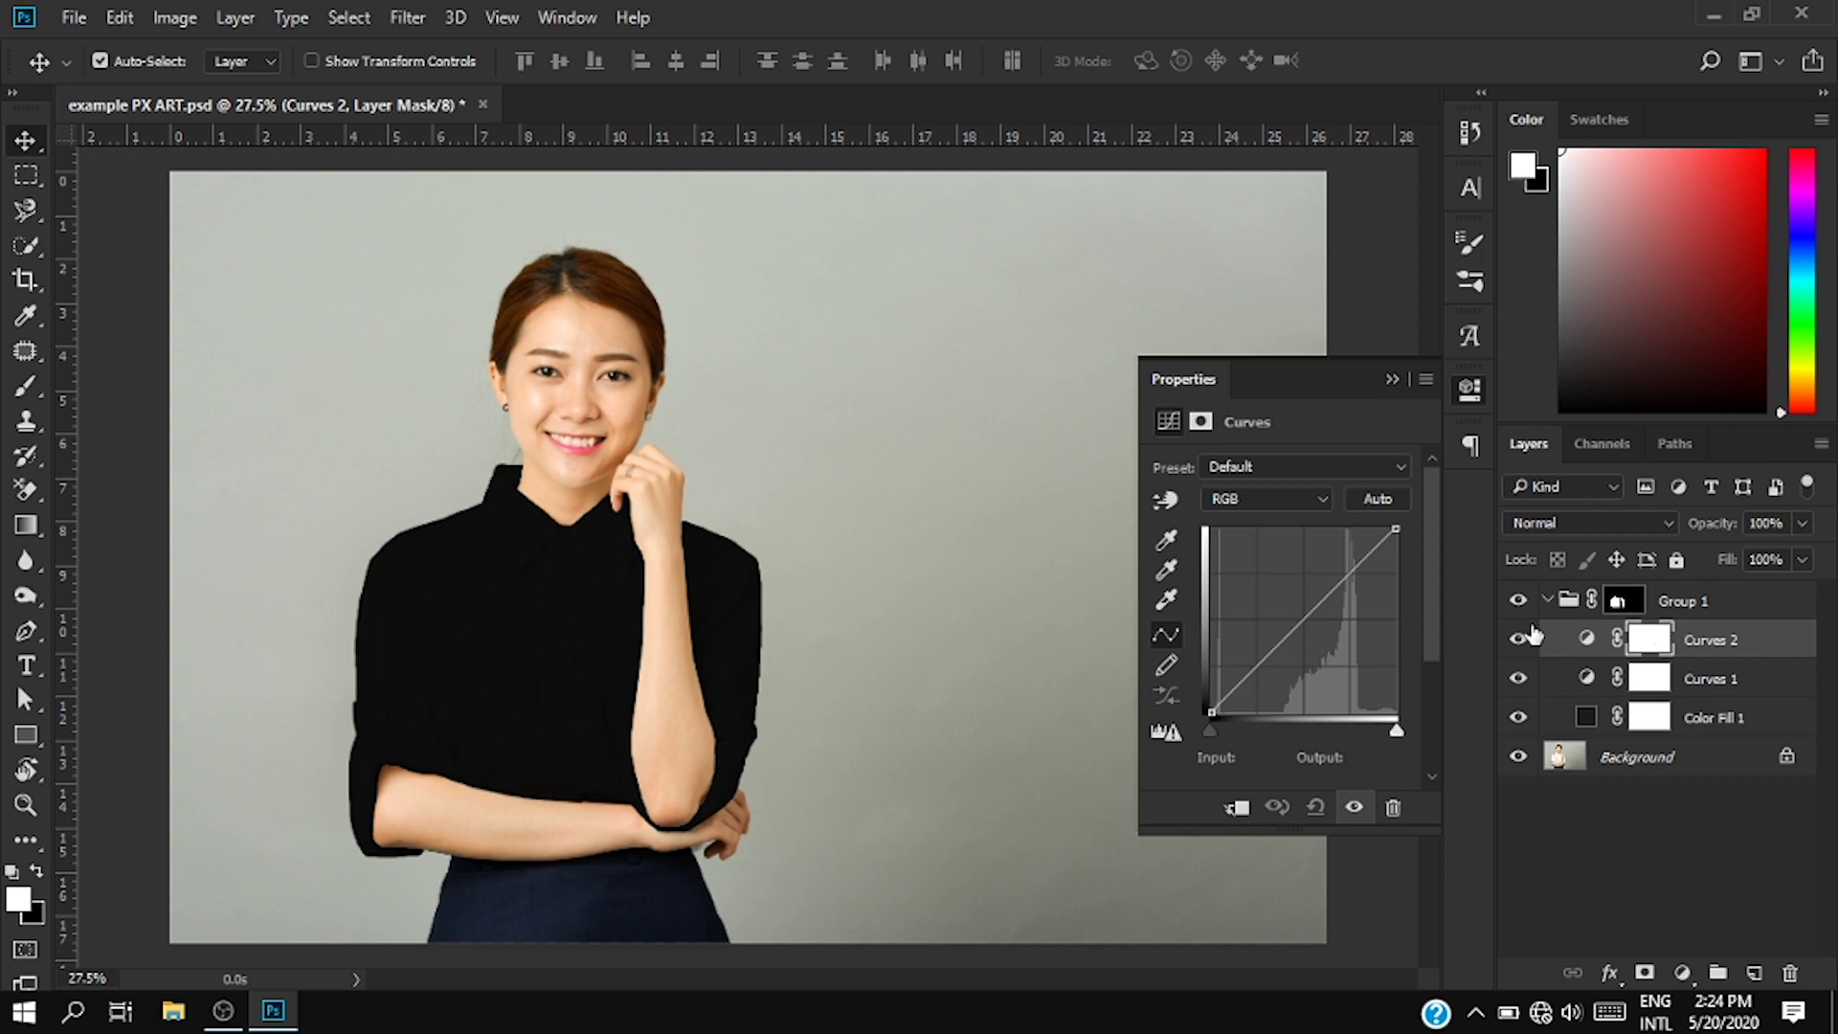
Step: Brighten the shirt by adding a Curves 2 point raised to input 52, output 220, and collapse the curve settings
click(1301, 622)
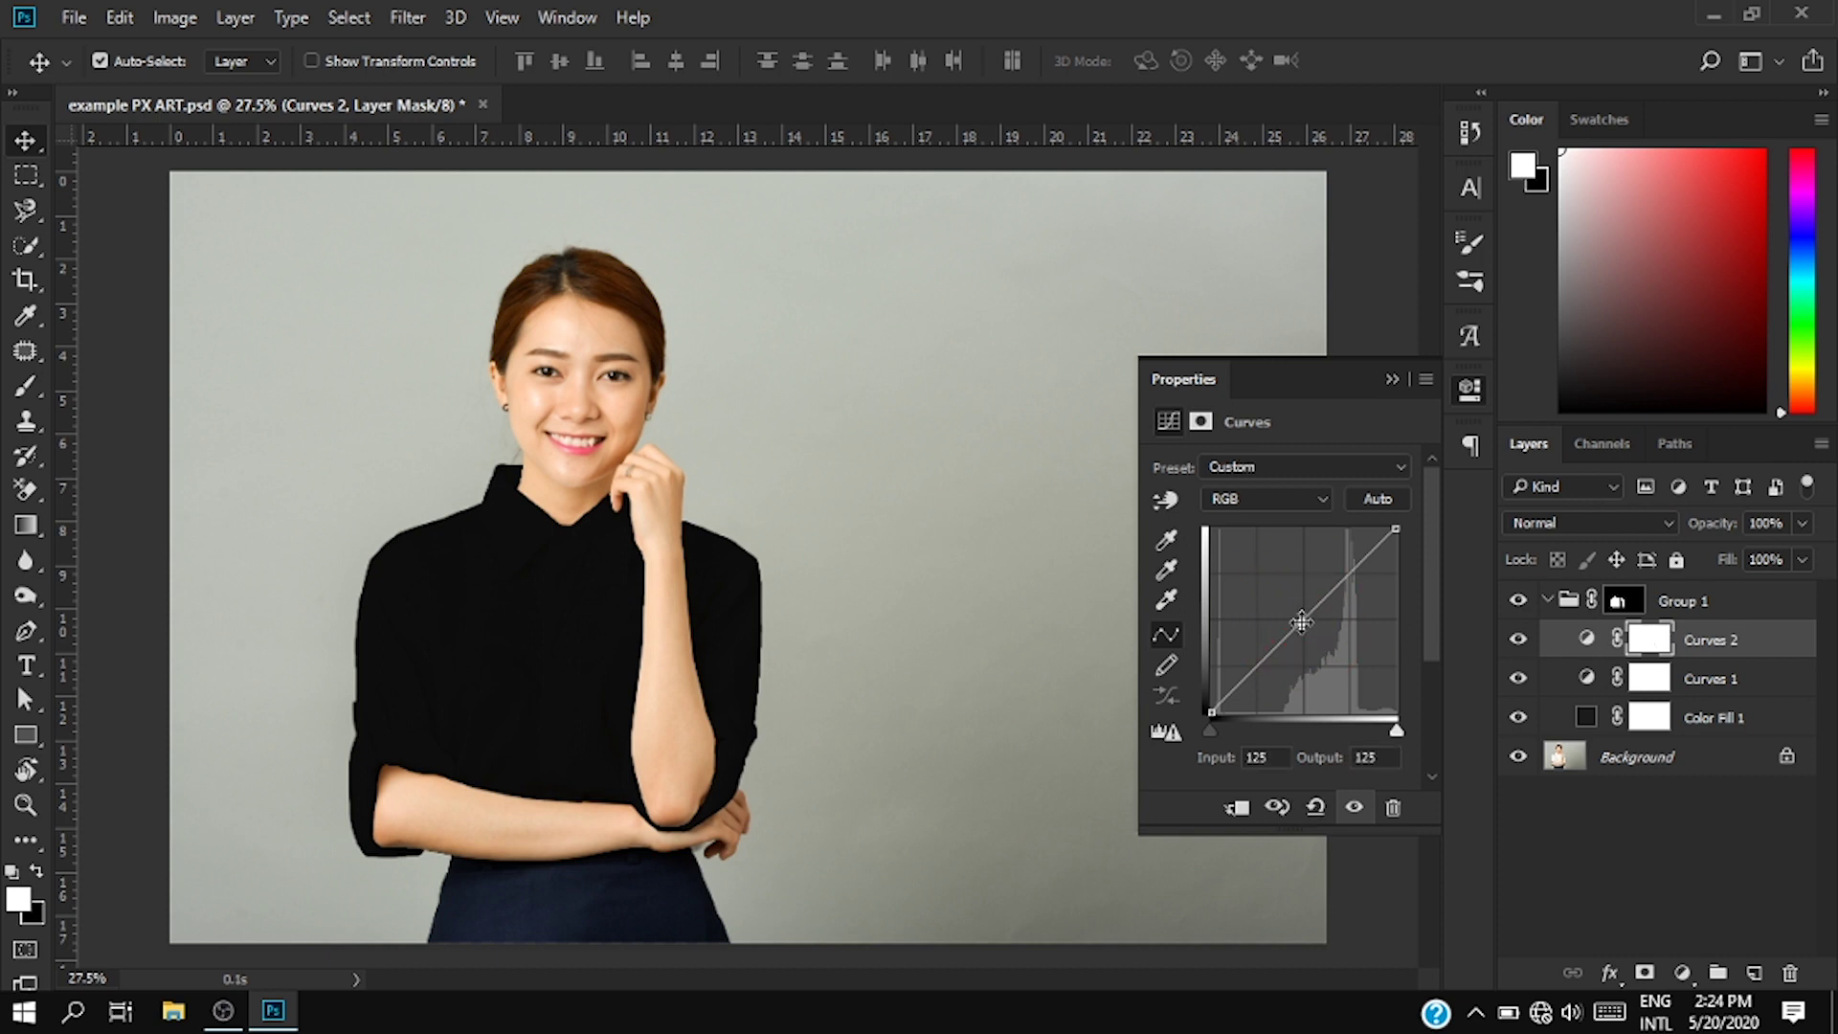
drag(1301, 622, 1249, 555)
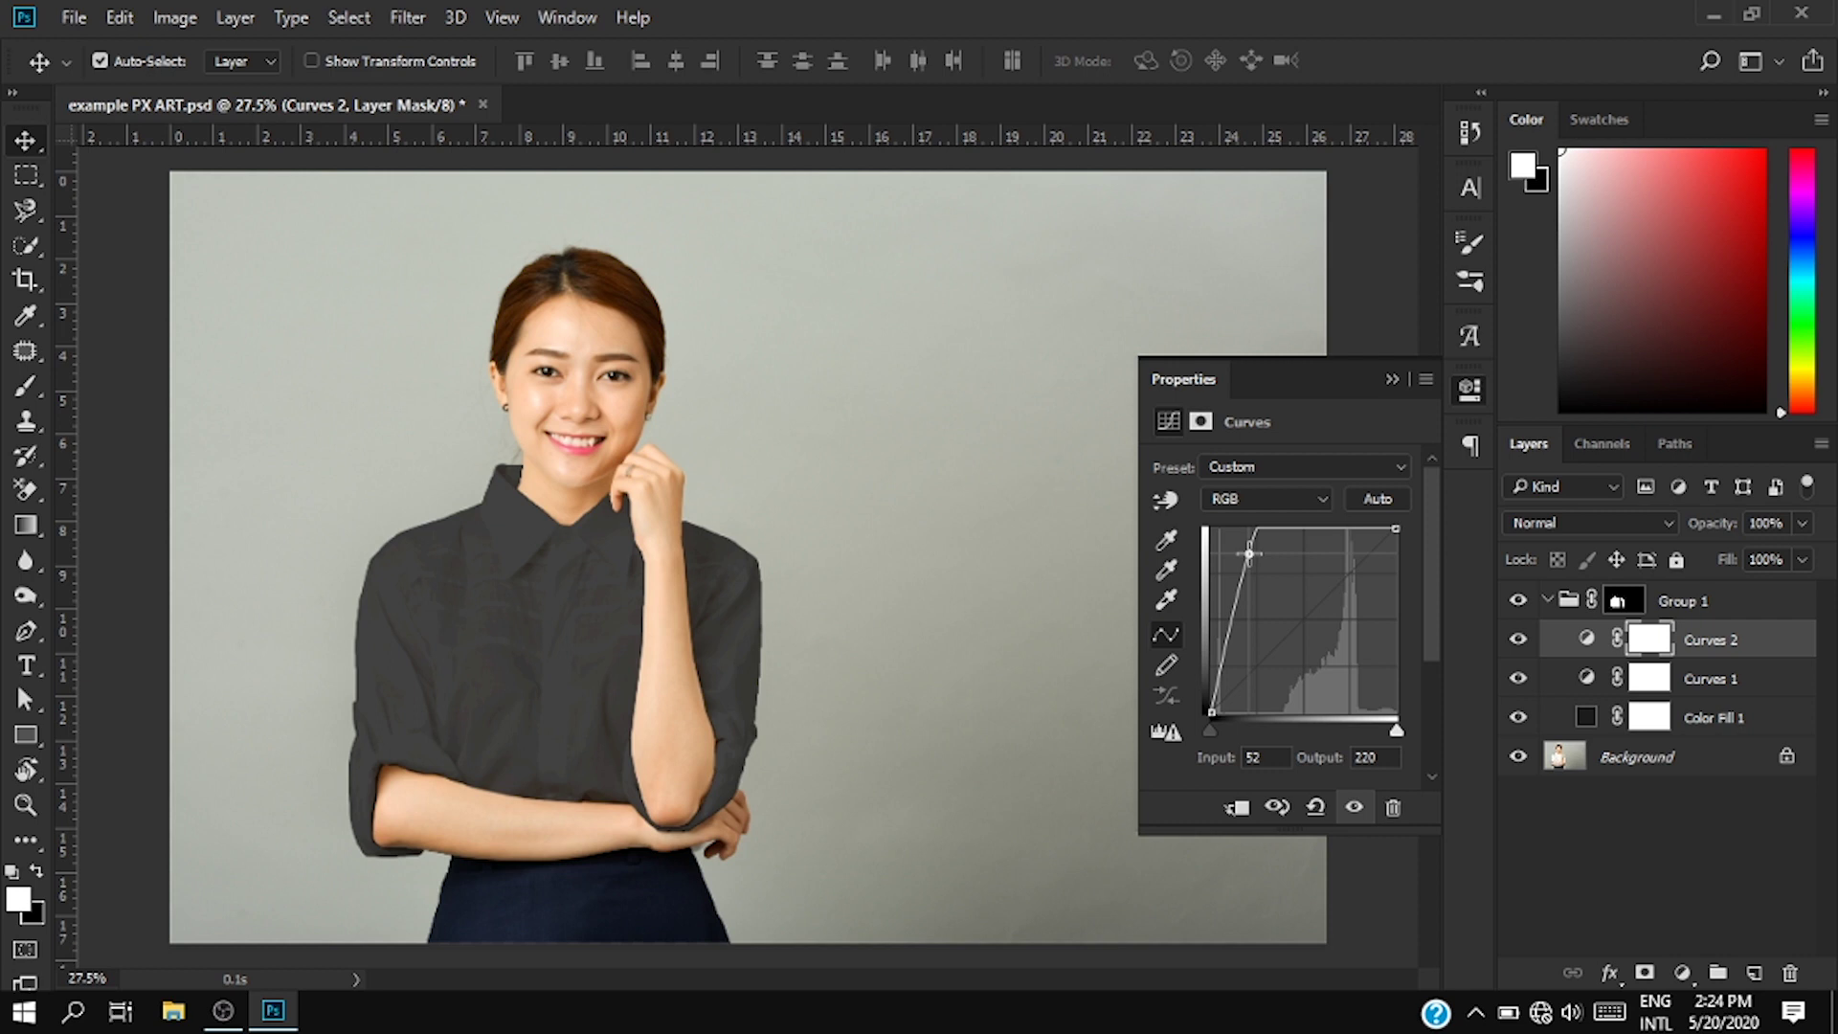
click(1394, 378)
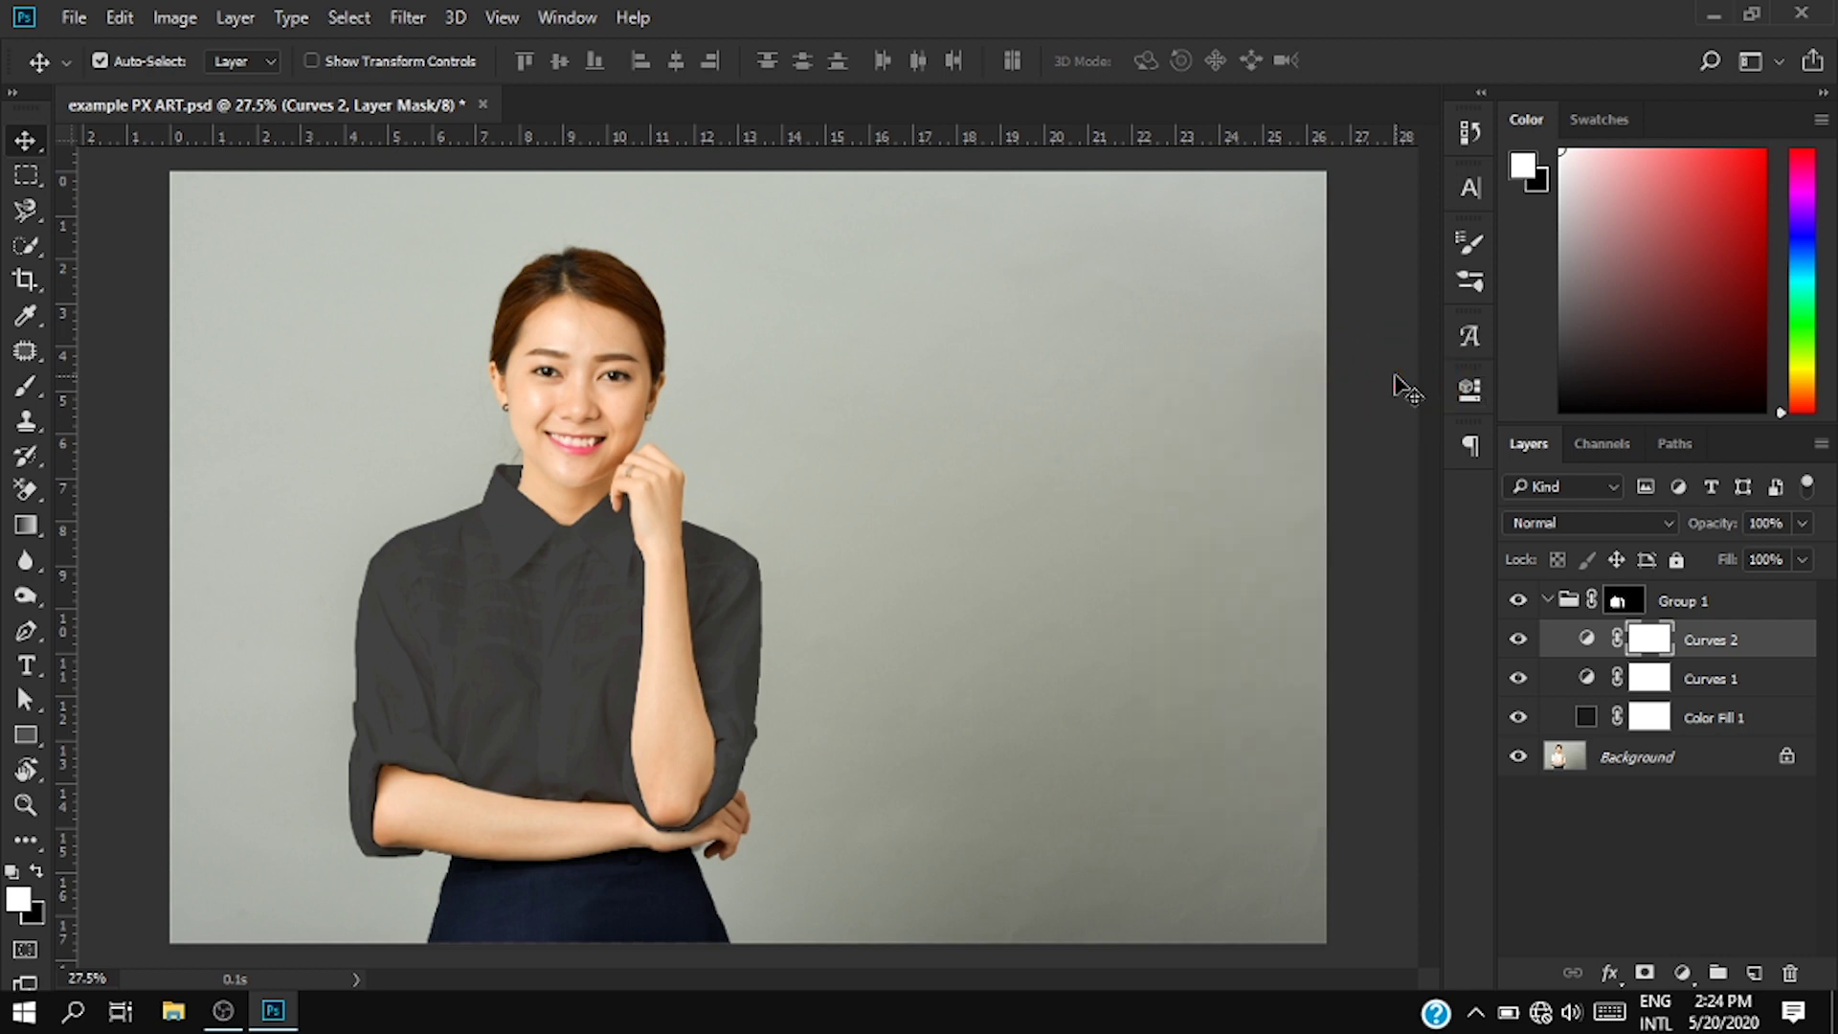
Step: Open the blending options of Curves 2 and raise the Underlying Layer shadow threshold in Blend If to 14
key(ctrl+2)
double_click(1788, 641)
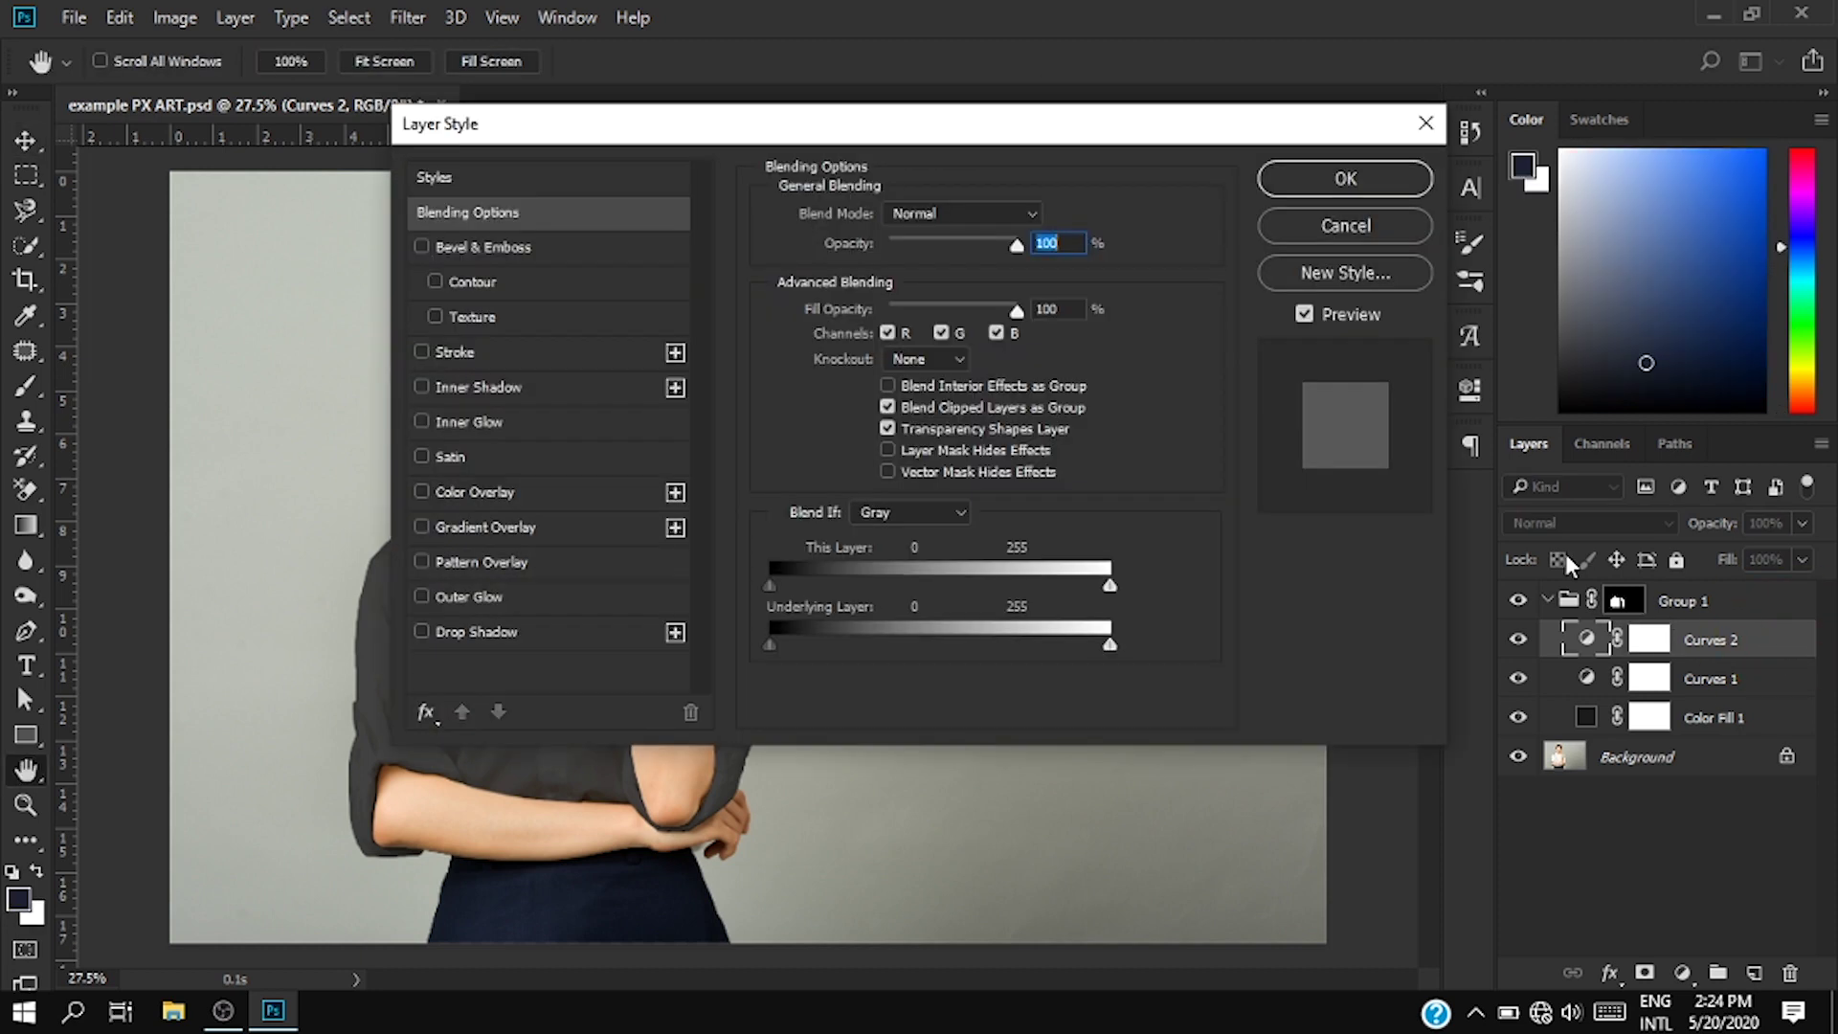
drag(768, 138, 1088, 154)
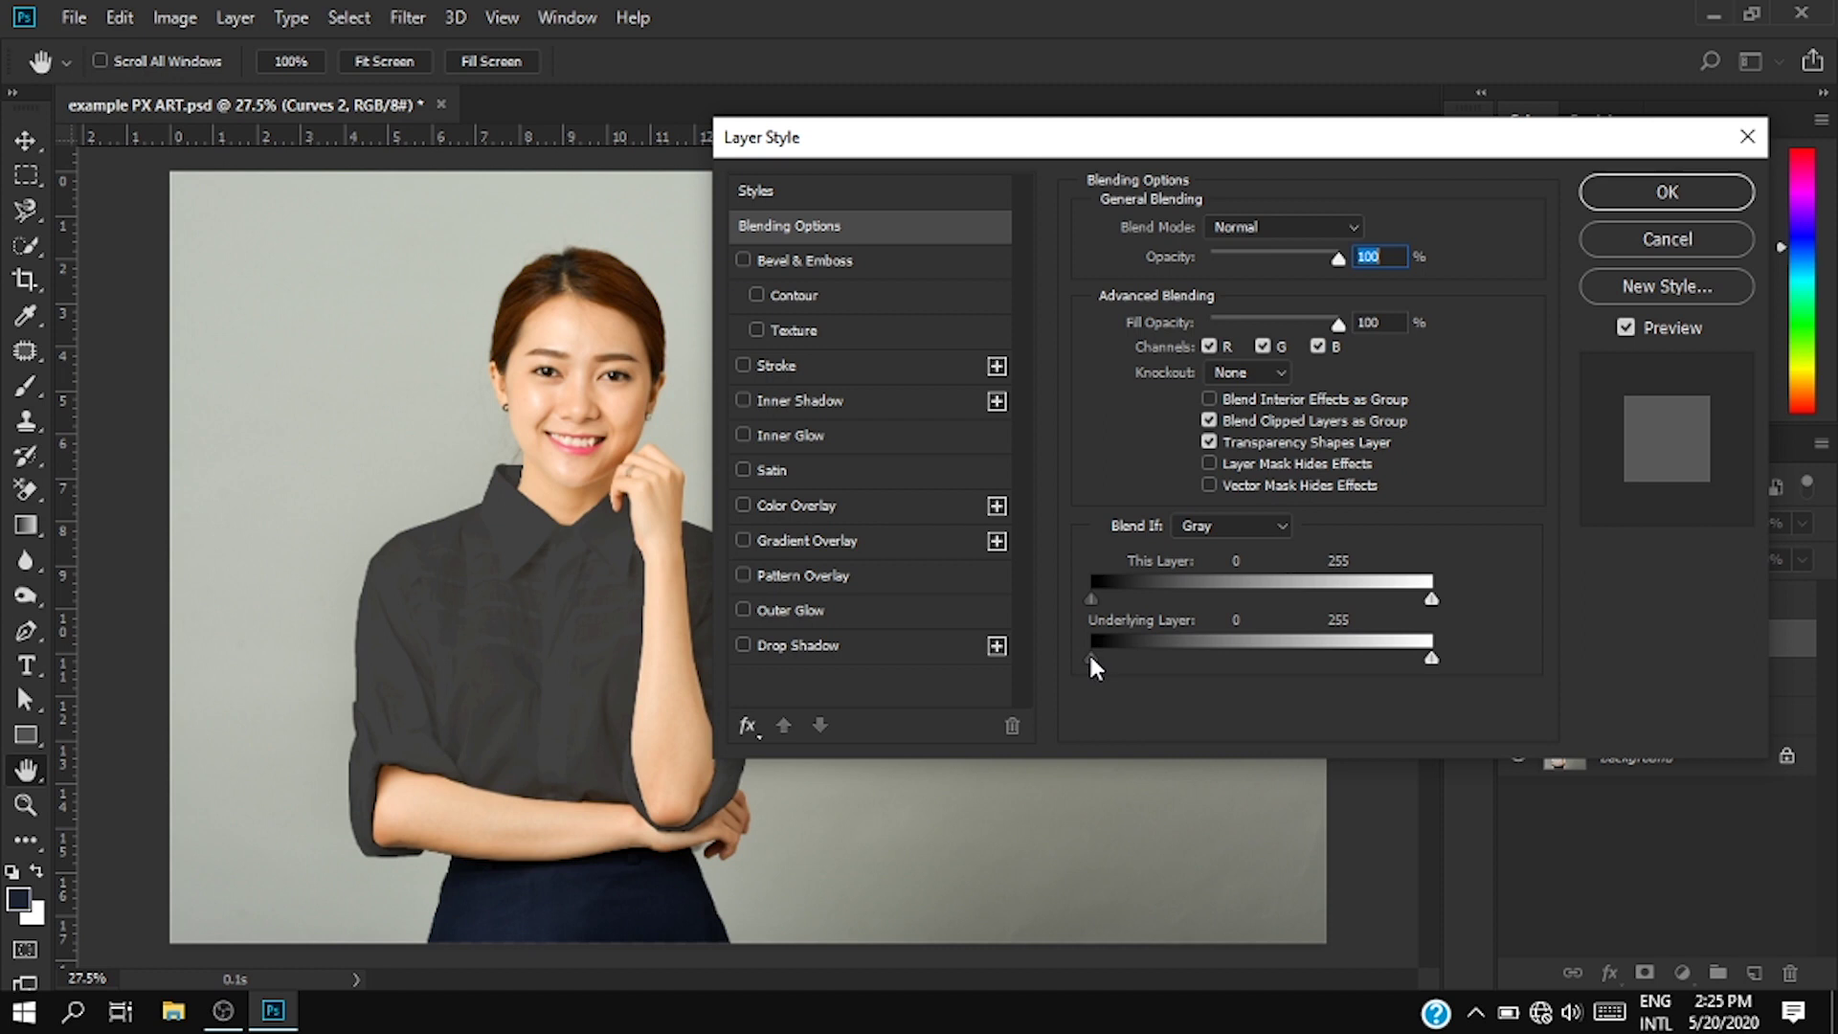
drag(1098, 657, 1110, 664)
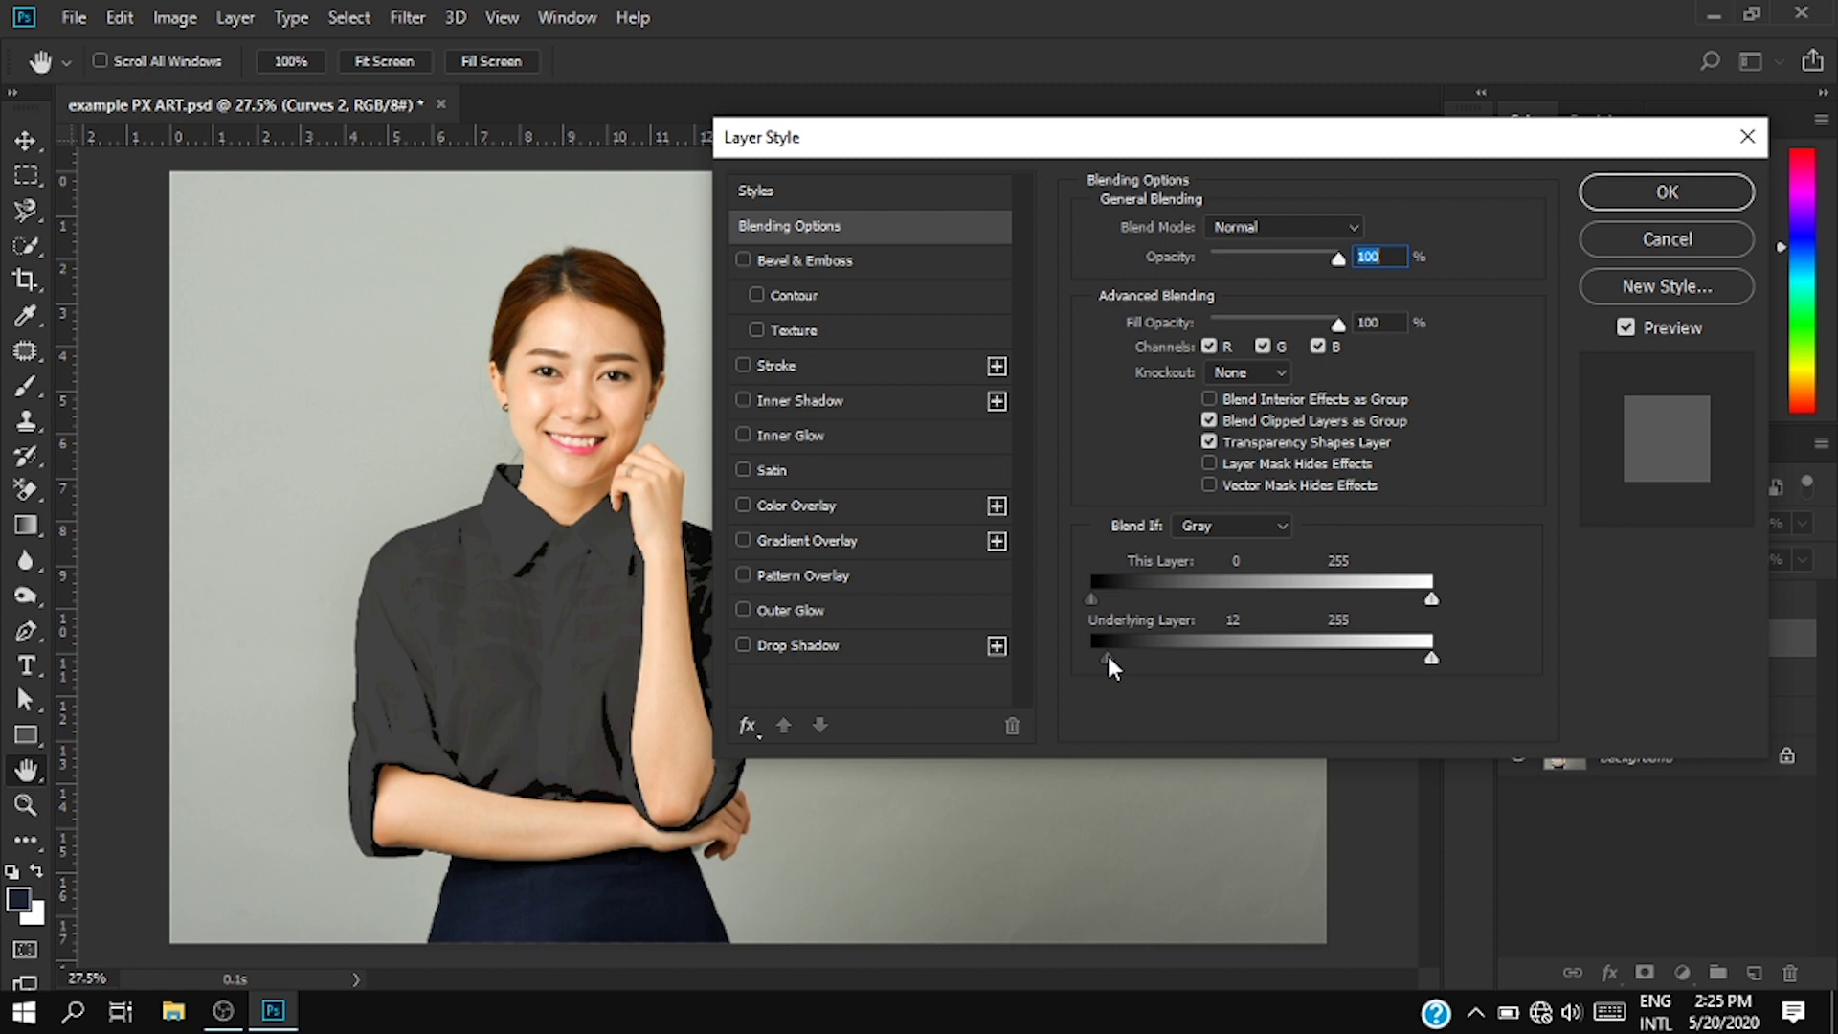
drag(1108, 658, 1110, 658)
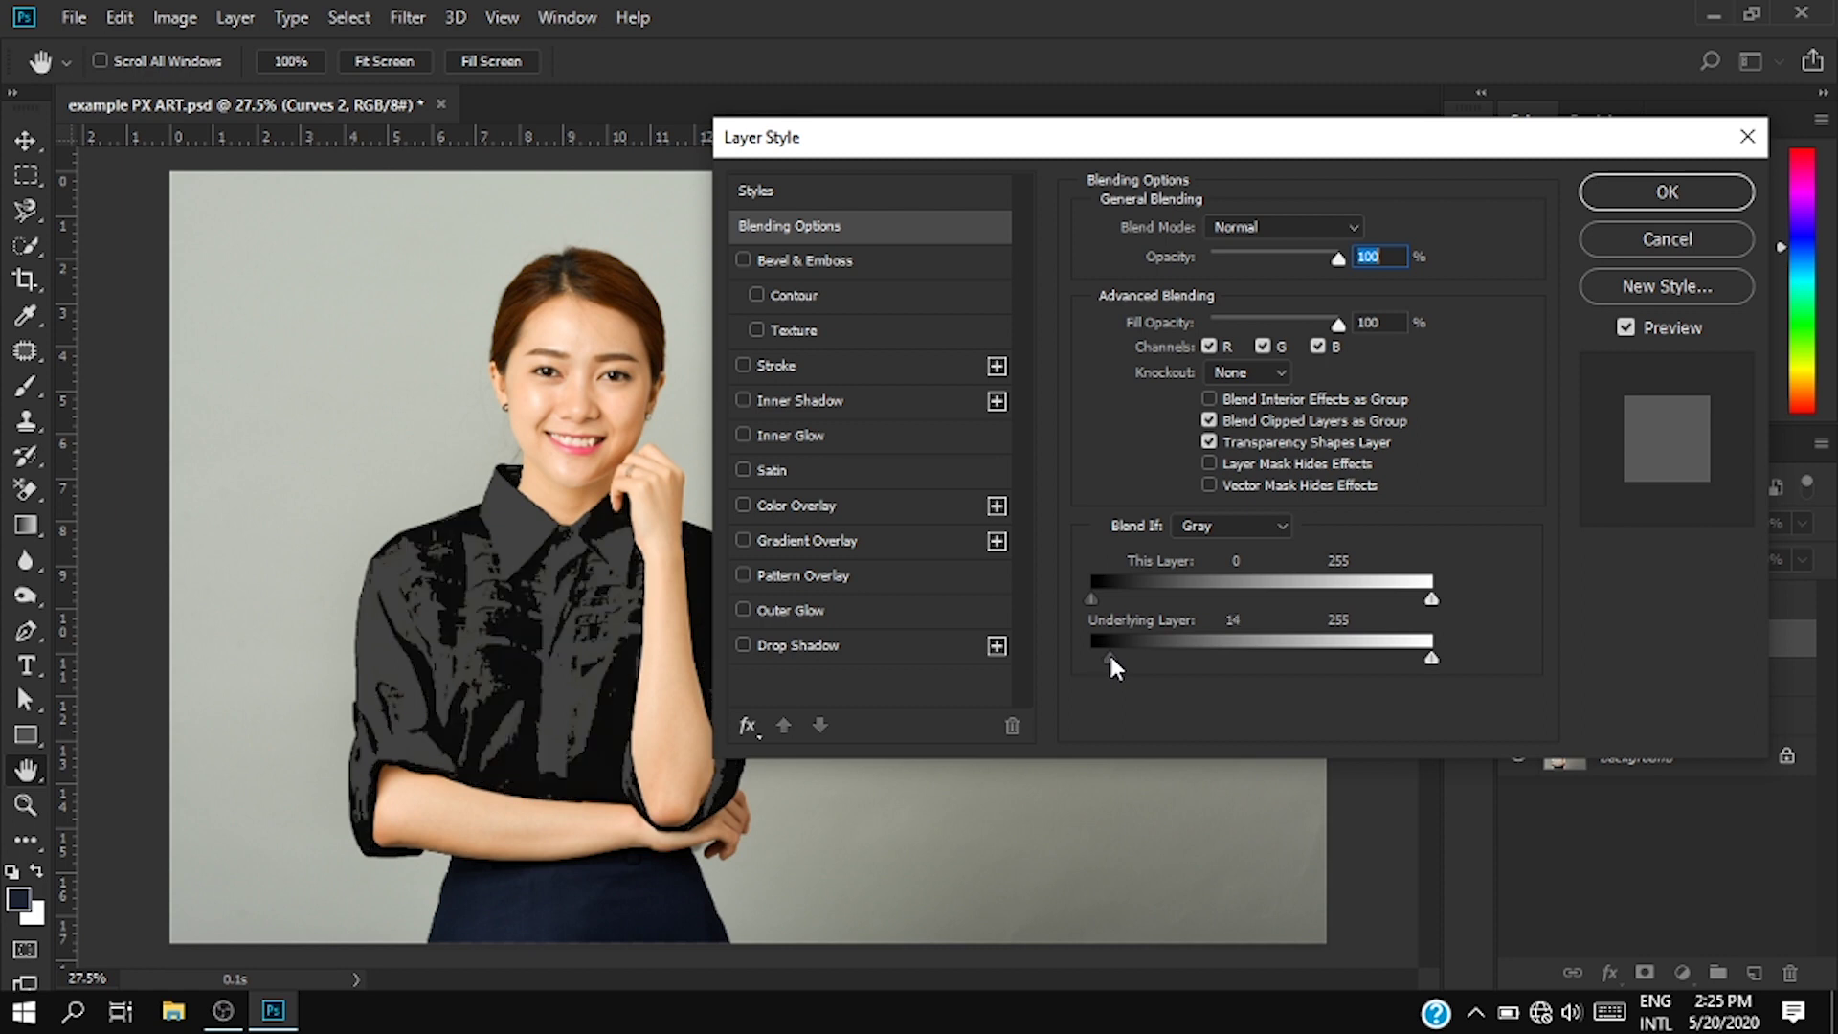
Step: Split the Underlying Layer shadow threshold and set it to 8 / 18 for a smooth transition, then apply the blending options
click(1110, 657)
key(alt)
alt+click(1111, 655)
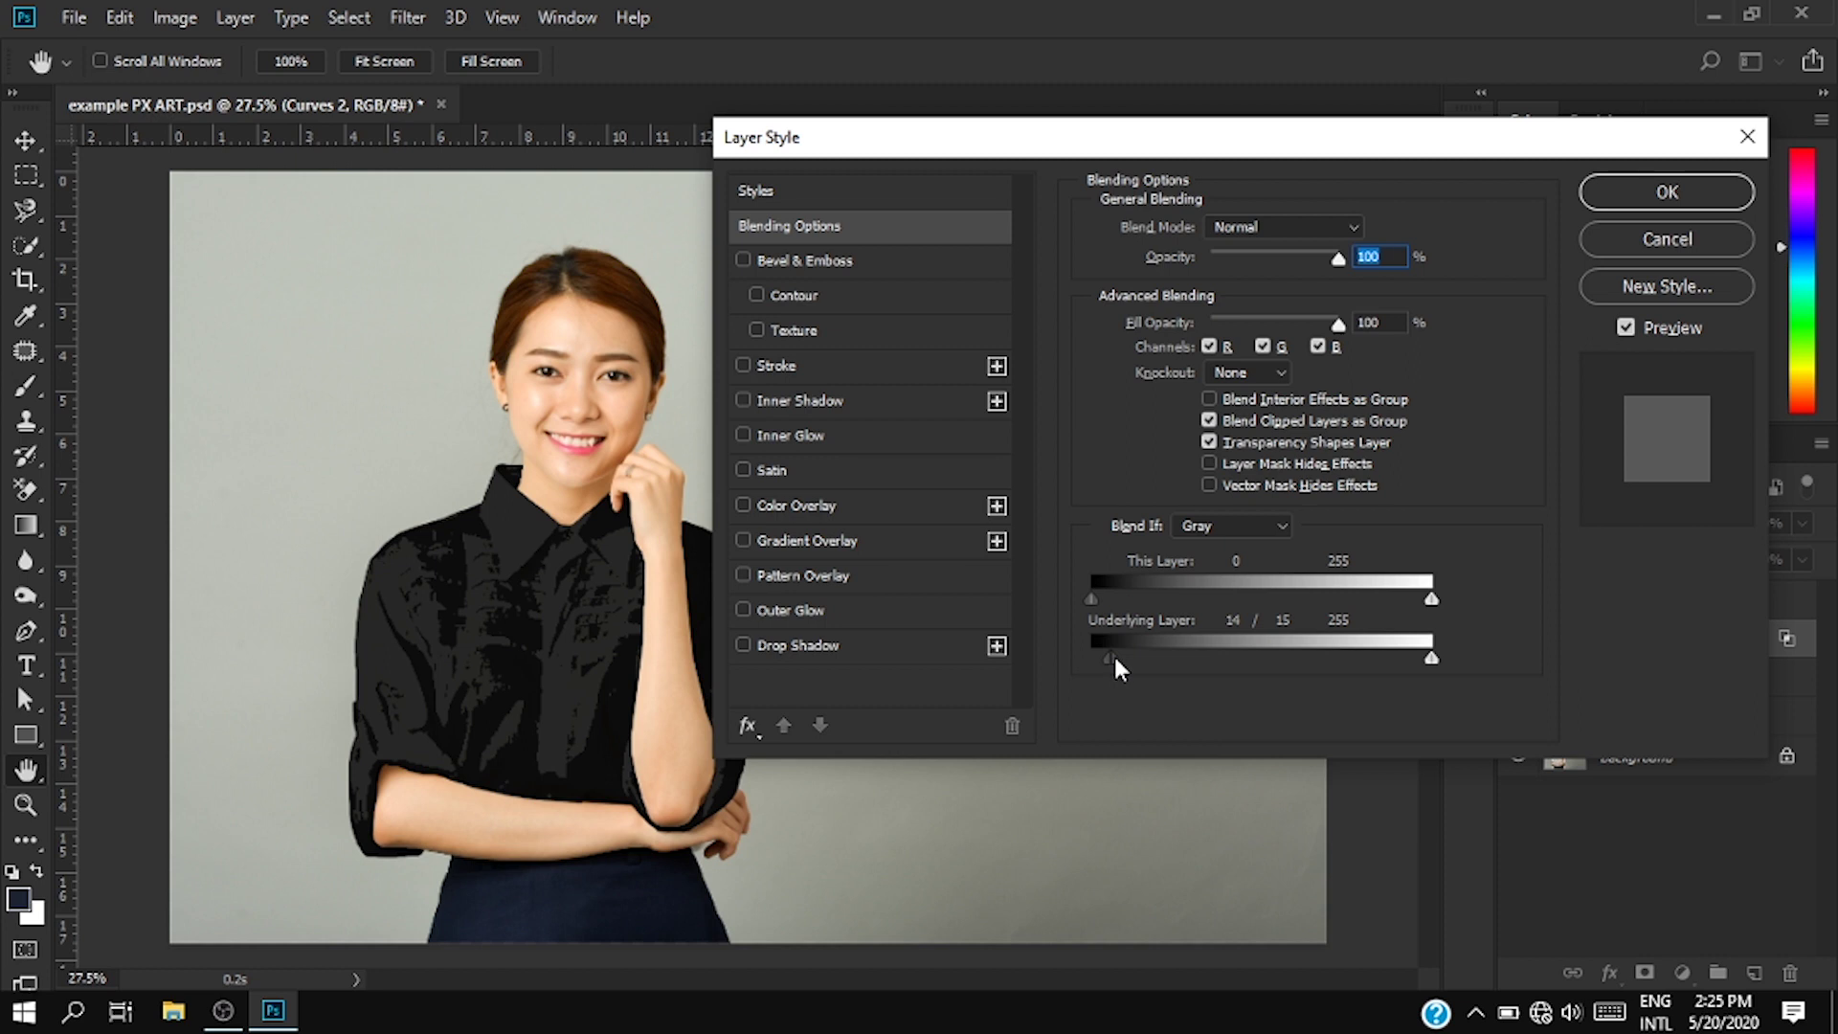
mouse_move(1114, 657)
mouse_down()
mouse_move(1088, 656)
mouse_move(1186, 661)
mouse_move(1101, 657)
mouse_up()
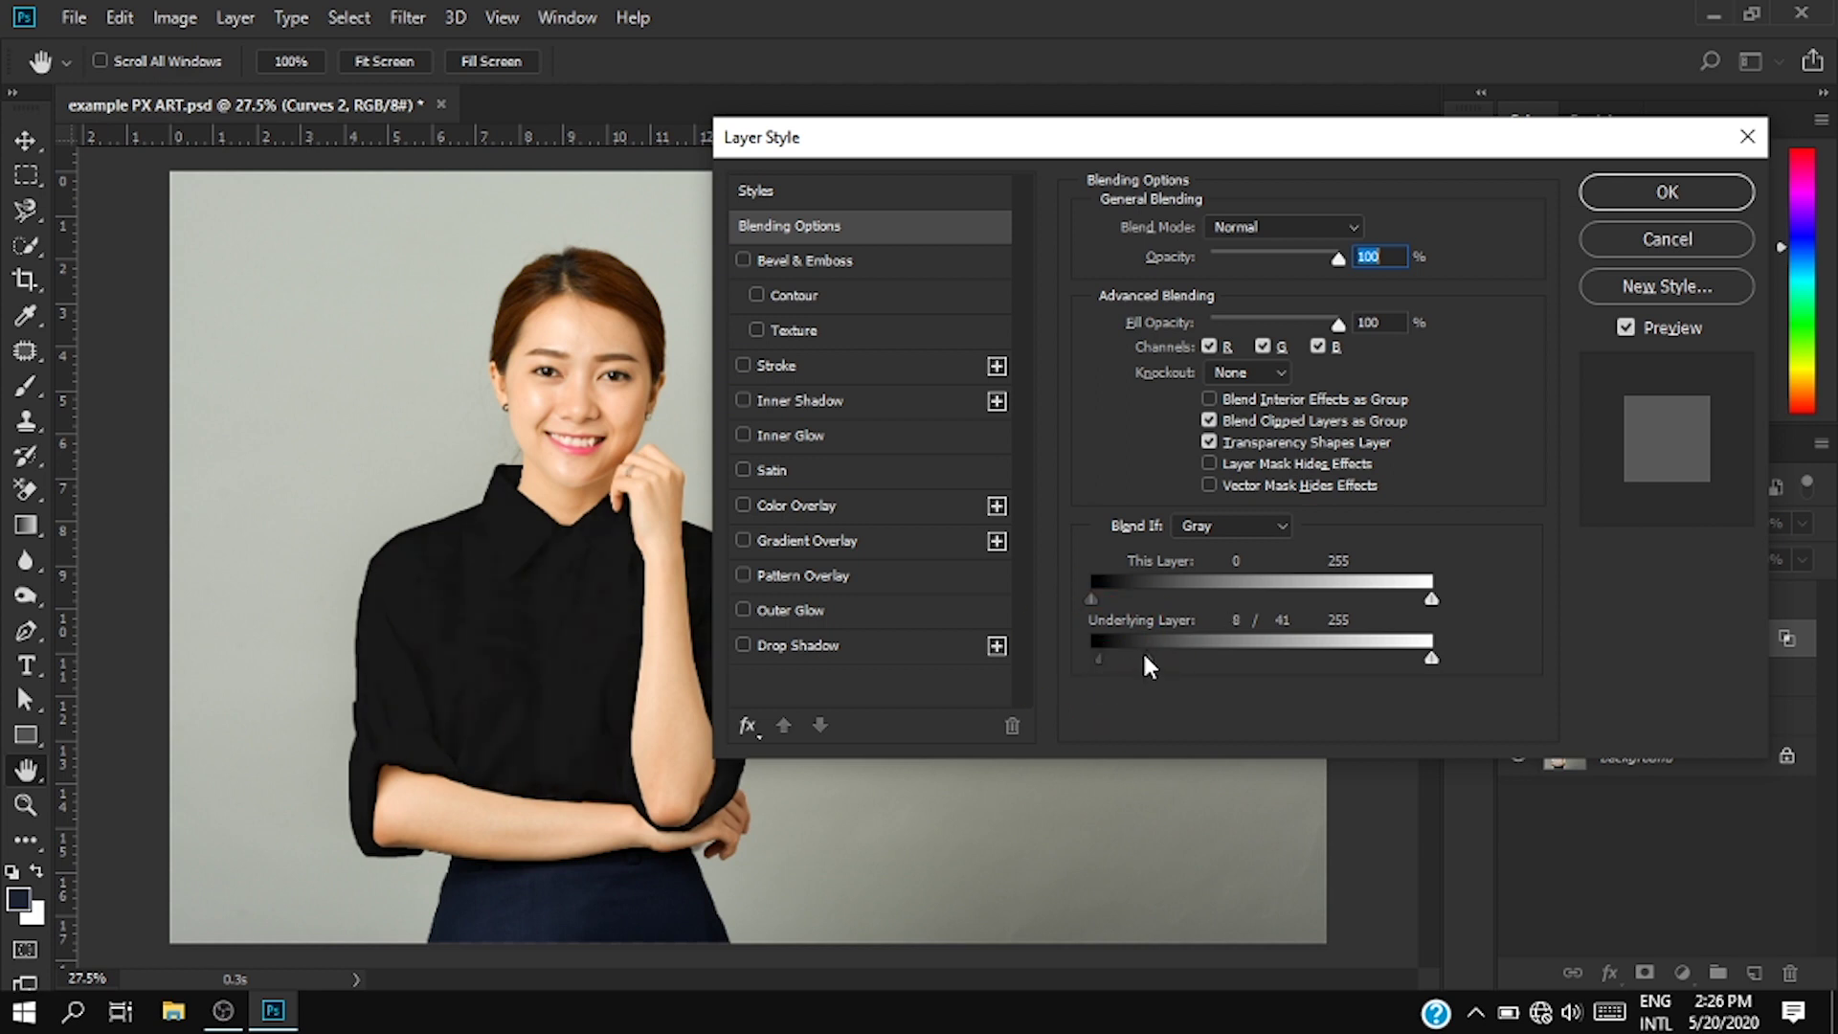
drag(1146, 655, 1119, 648)
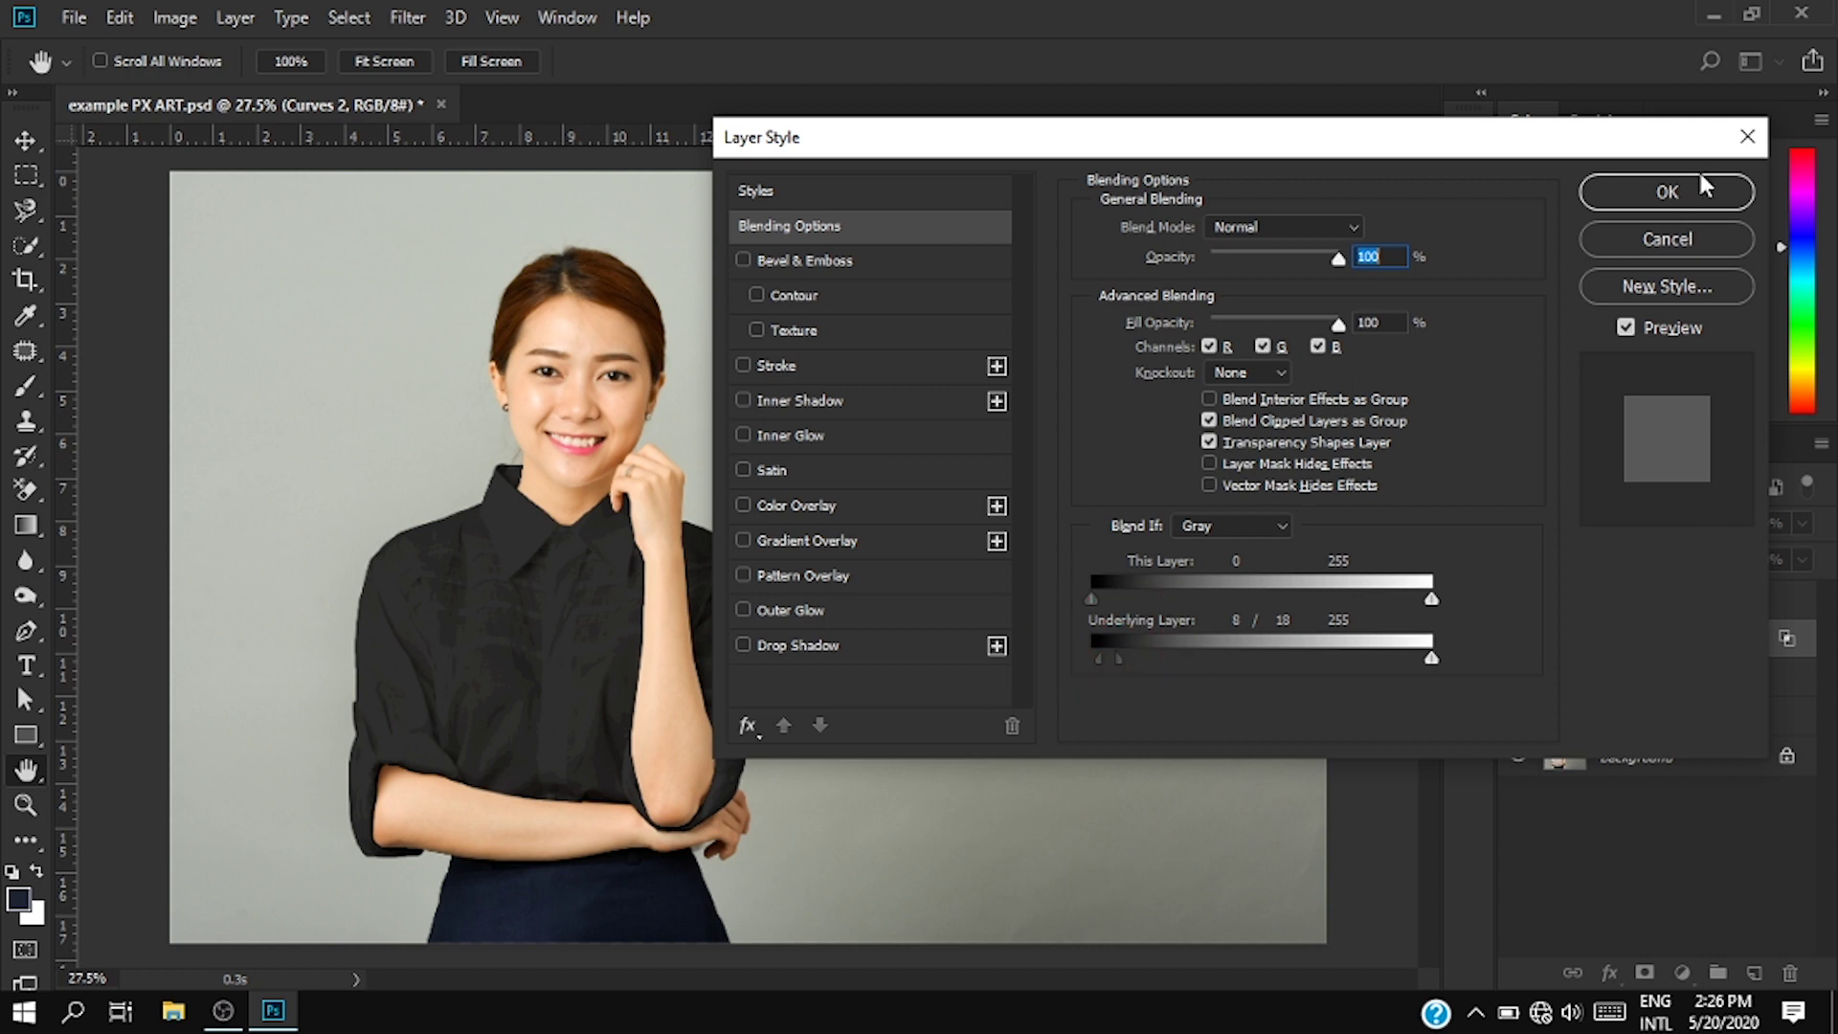
click(1677, 207)
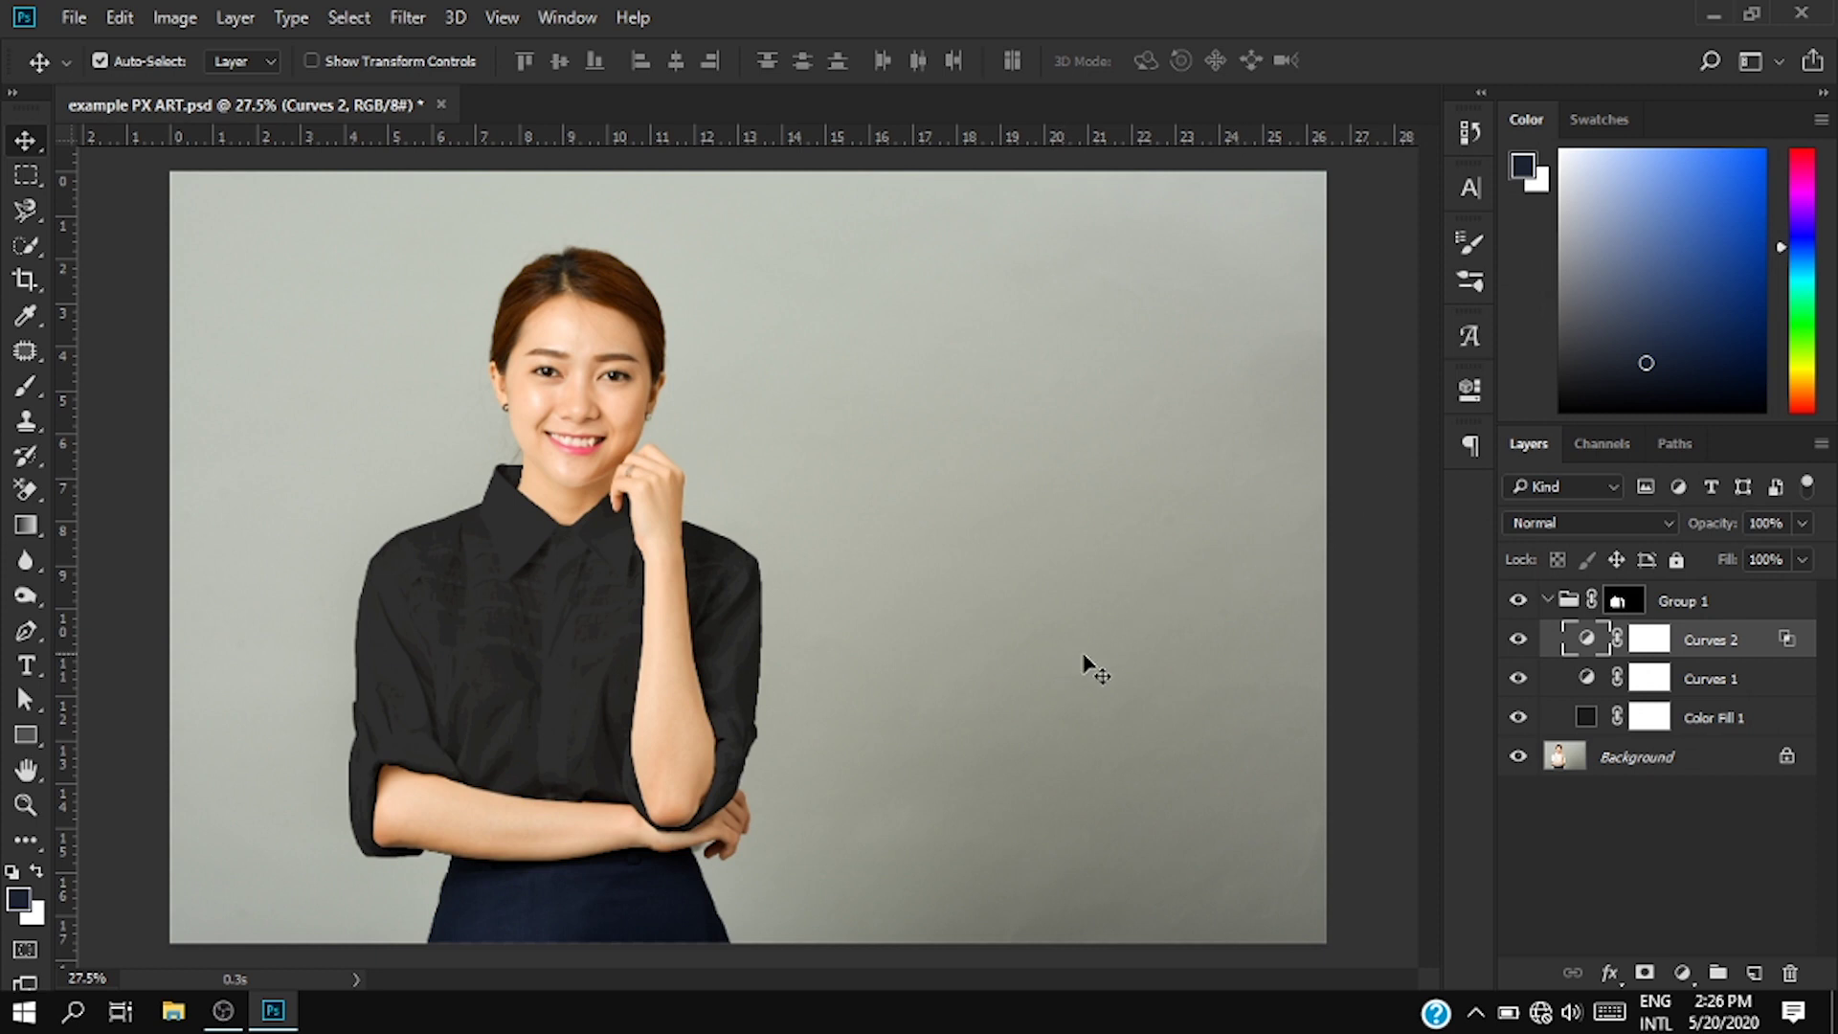
Step: Change the Color Fill 1 layer's colour to dark red 441111
click(1586, 716)
double_click(1585, 717)
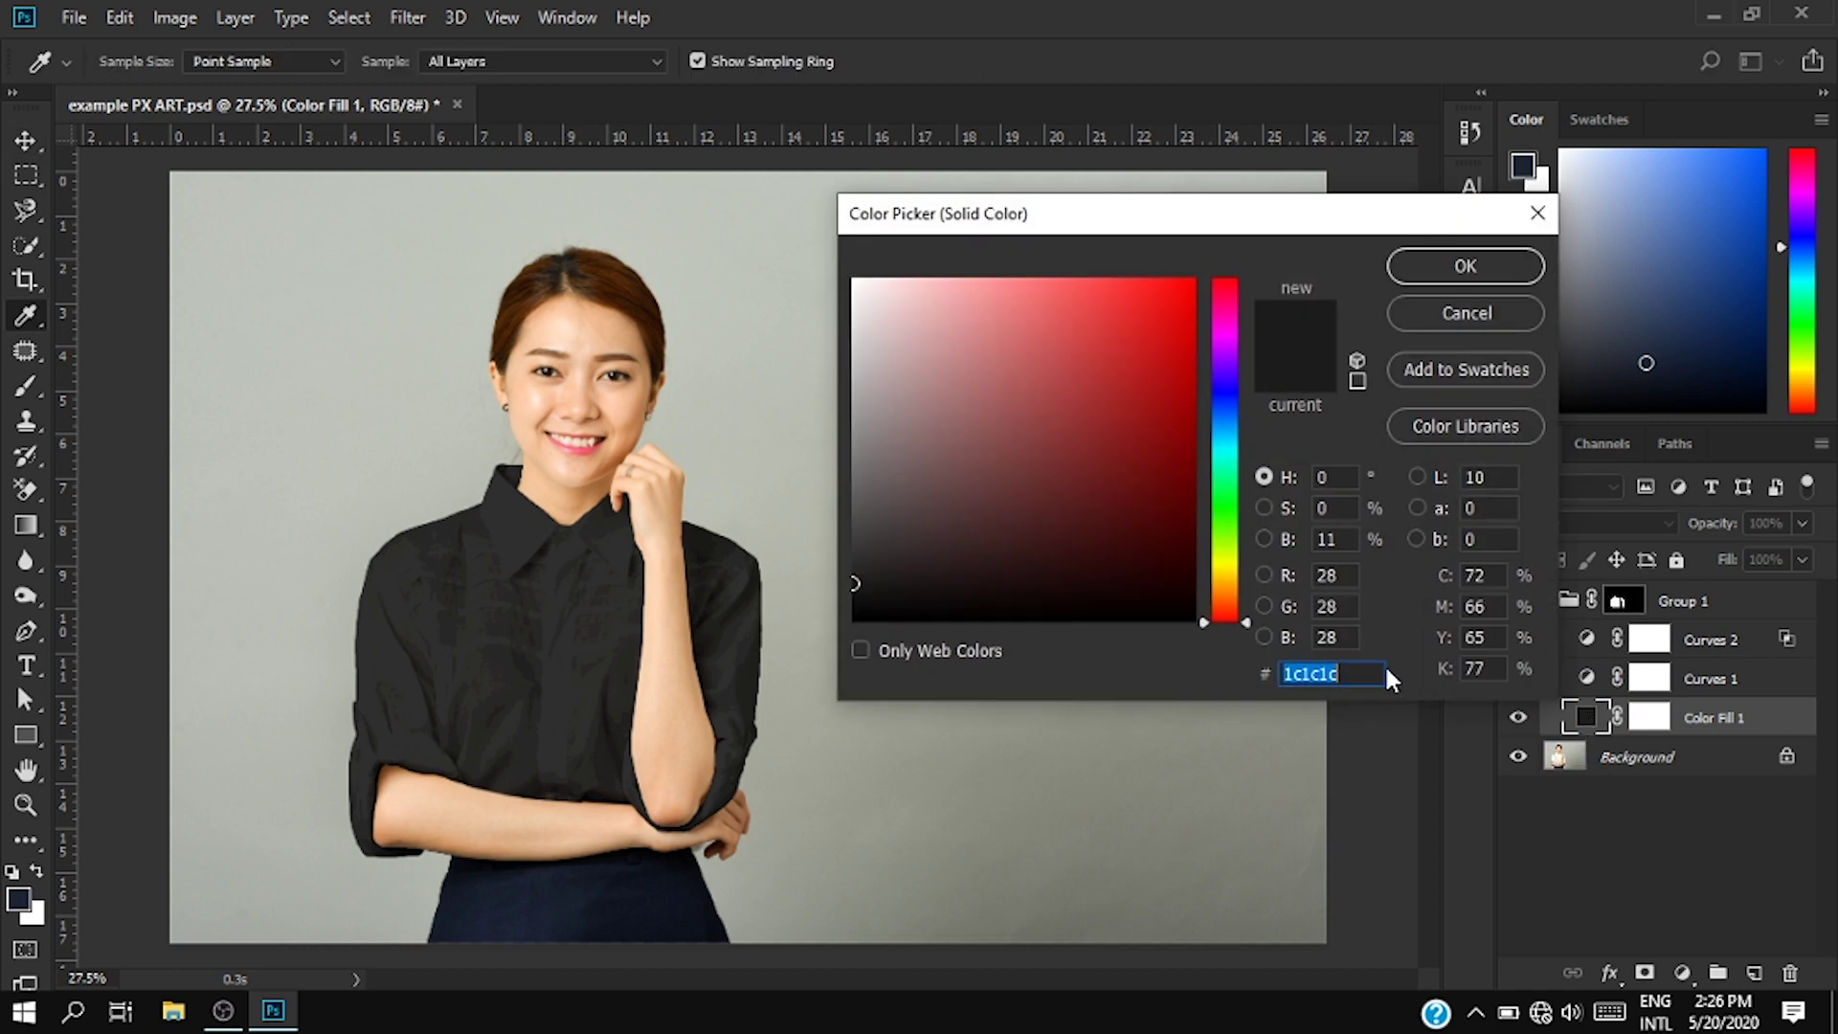
mouse_move(1097, 431)
mouse_down()
mouse_move(1142, 444)
mouse_move(1120, 349)
mouse_move(1088, 485)
mouse_move(1108, 530)
mouse_up()
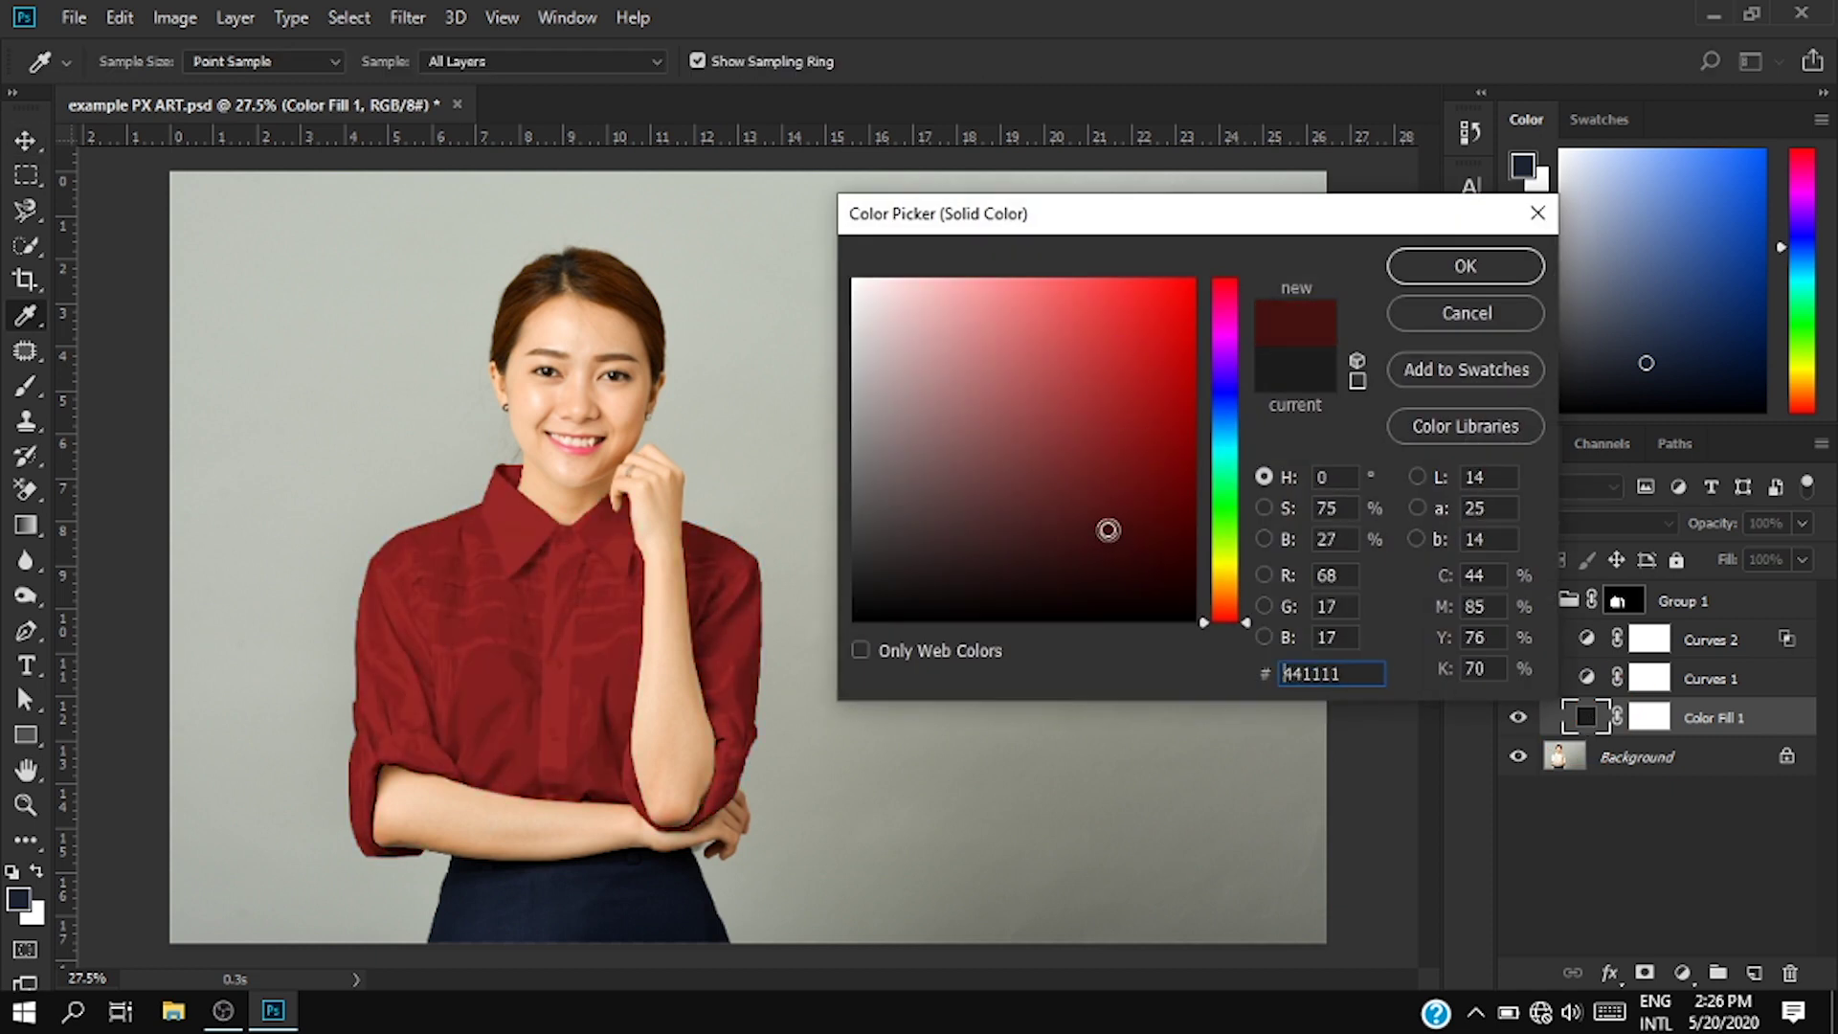
click(1450, 274)
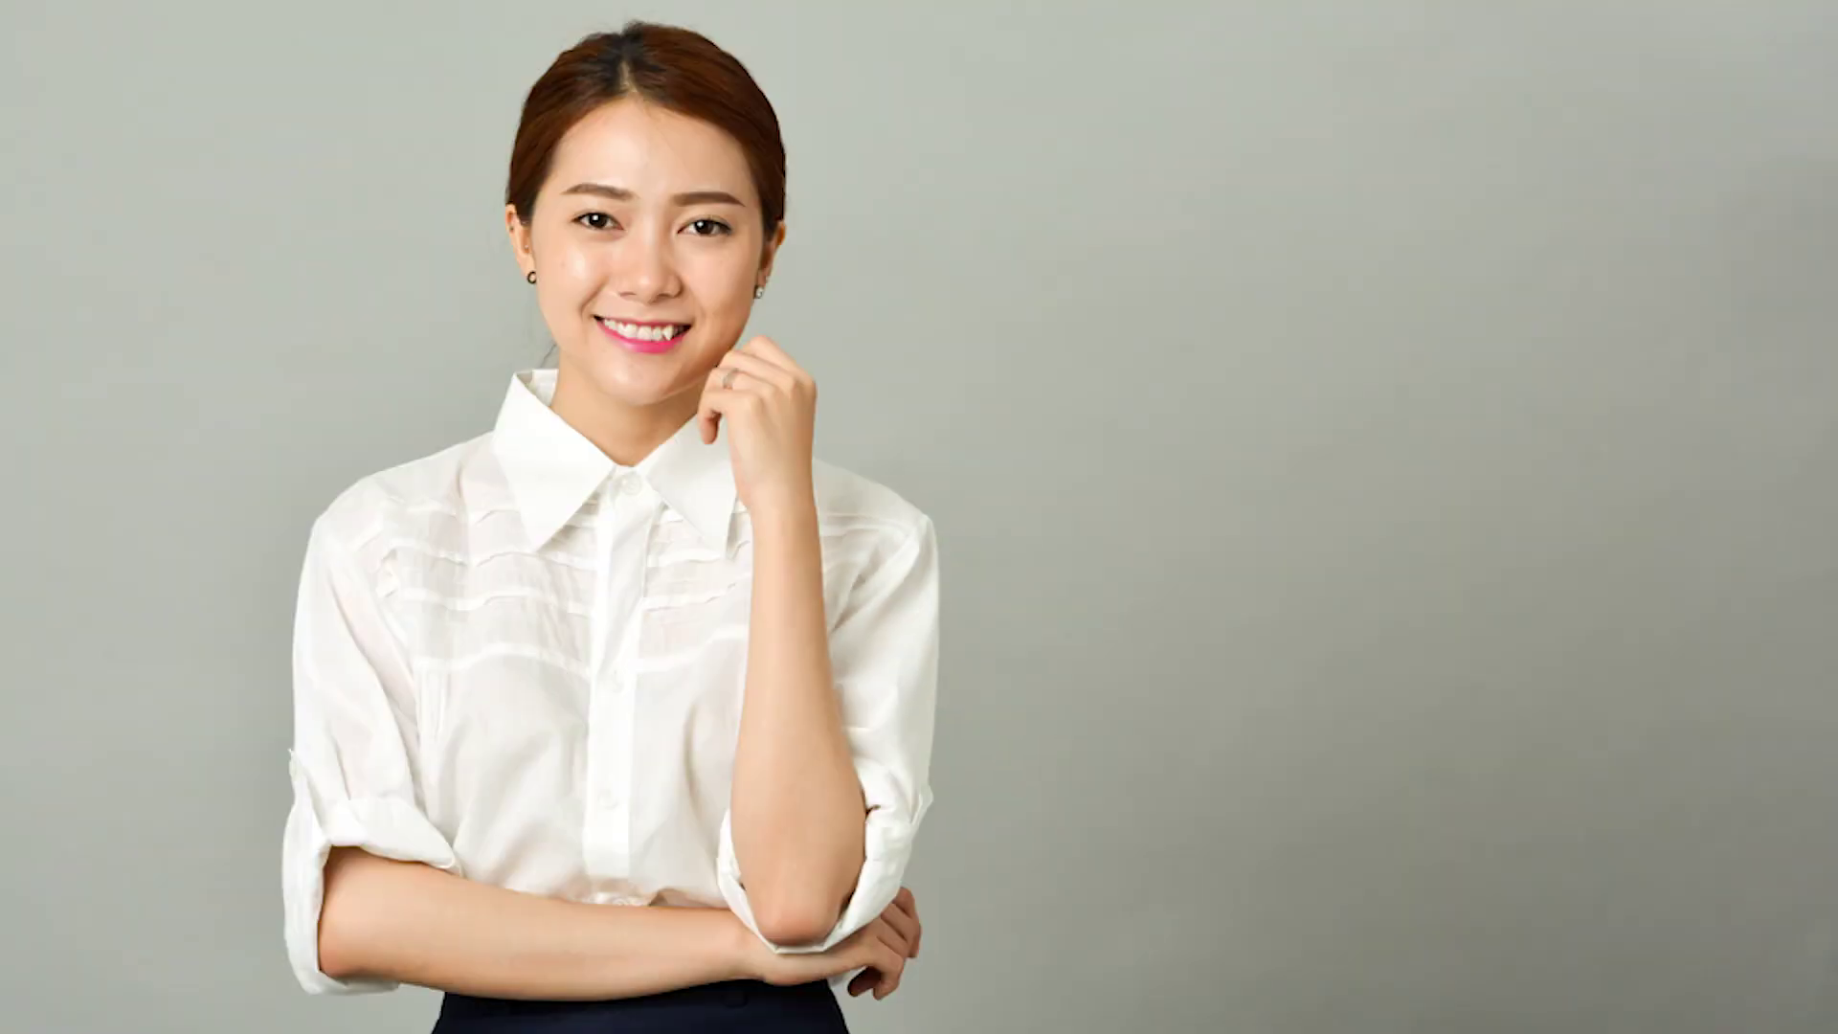